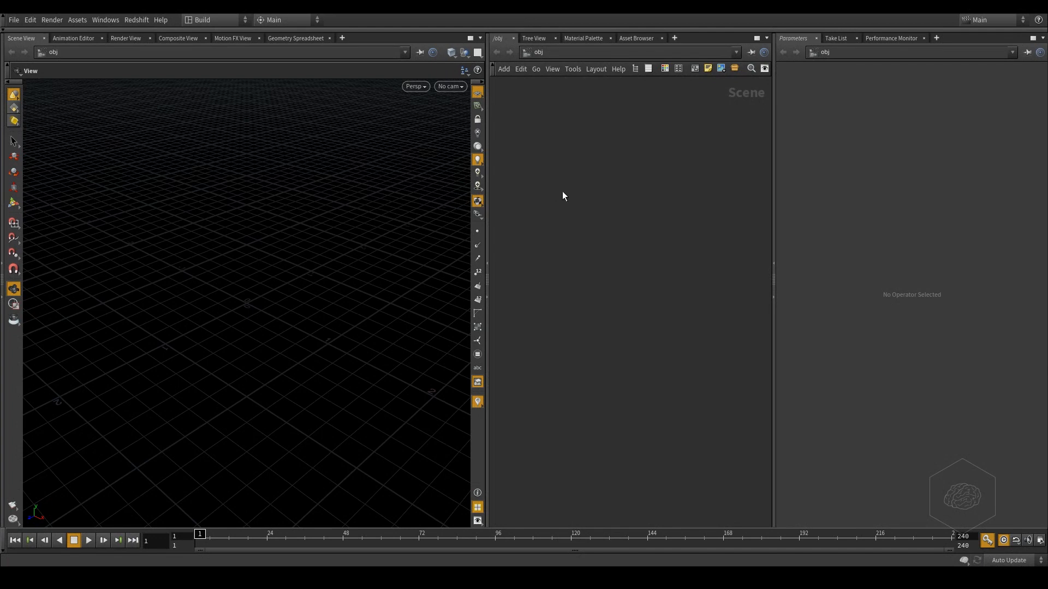
Create a geometry object in the scene and delete the default file node inside it.
key(Tab)
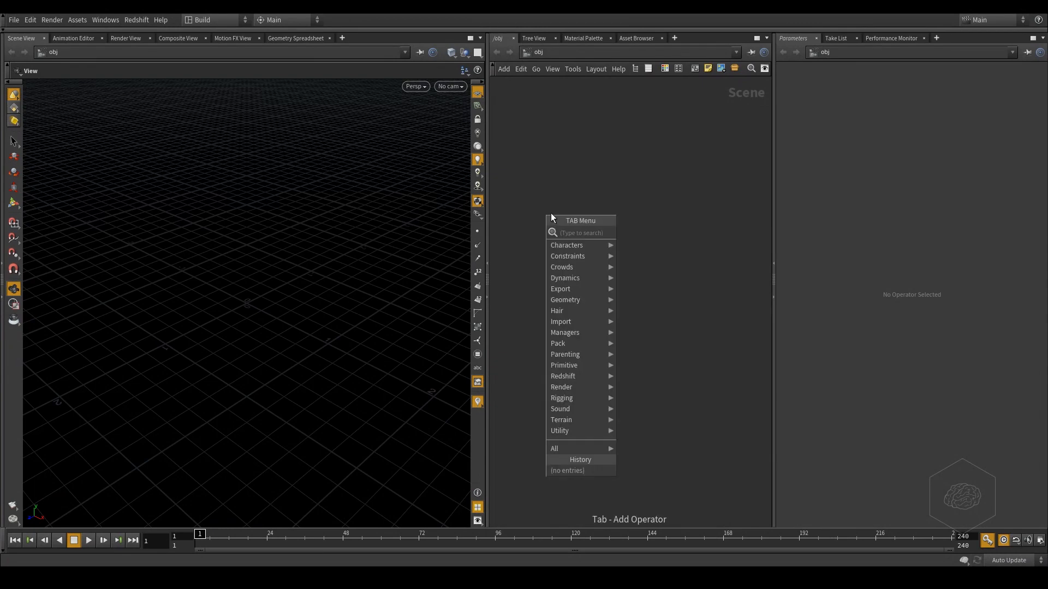
text(gem)
key(Return)
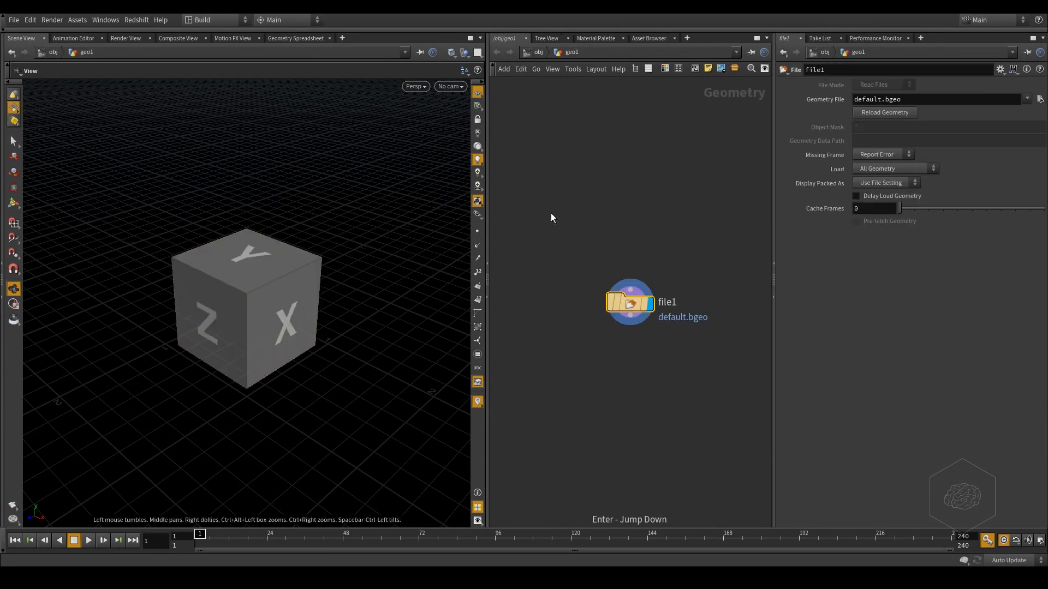
key(Delete)
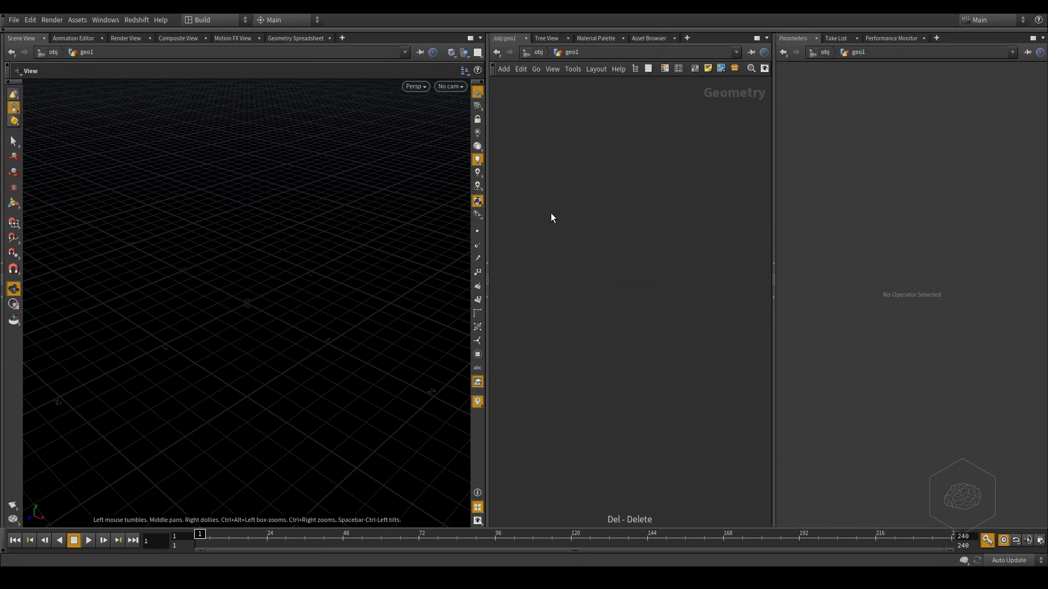
Add a Test Geometry: Pig Head node to the geometry network.
key(Tab)
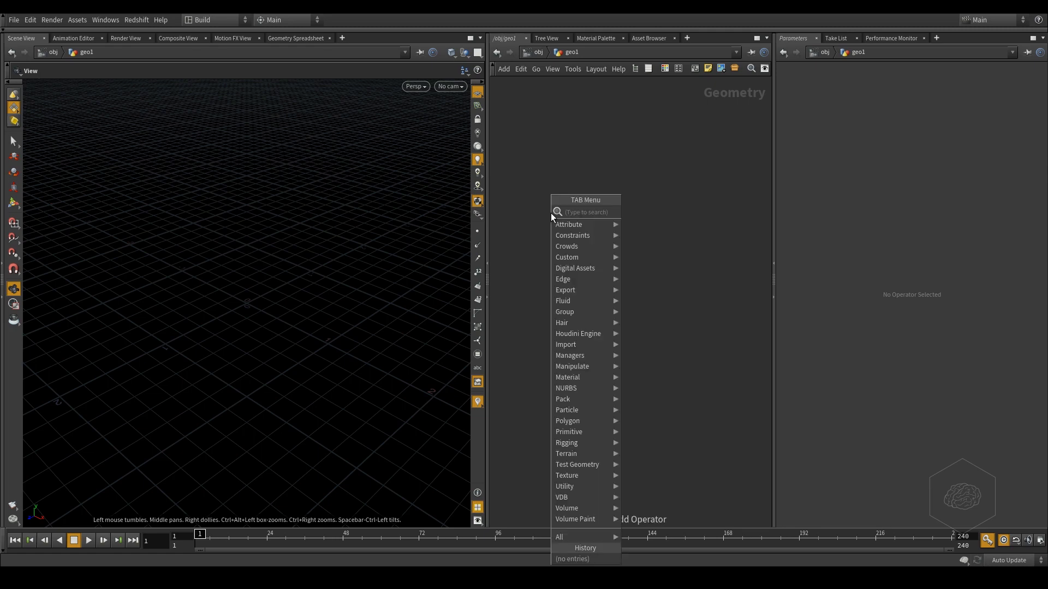
text(pi)
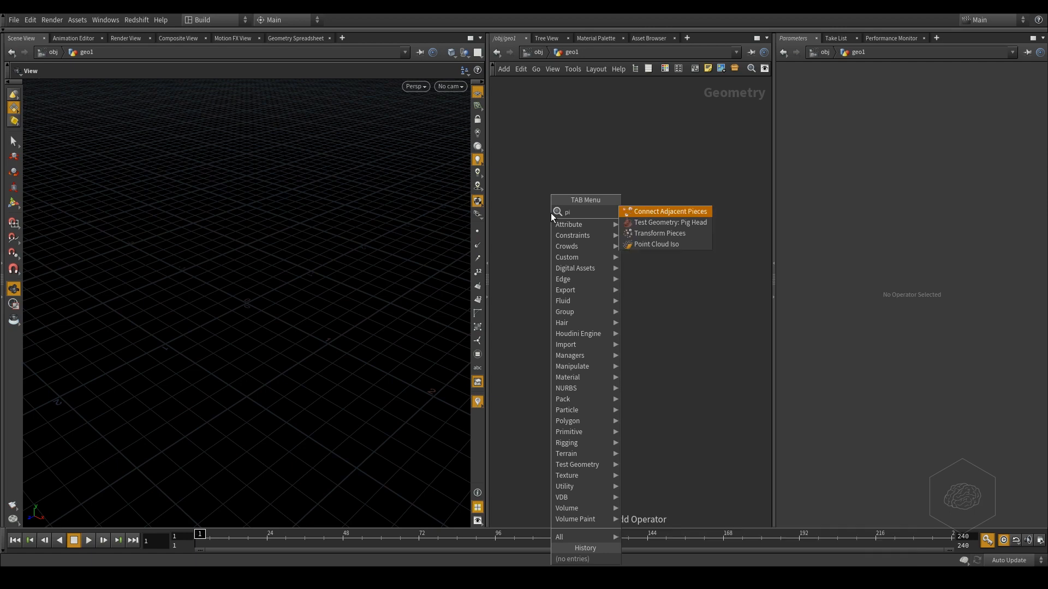
key(Down)
key(Return)
click(591, 158)
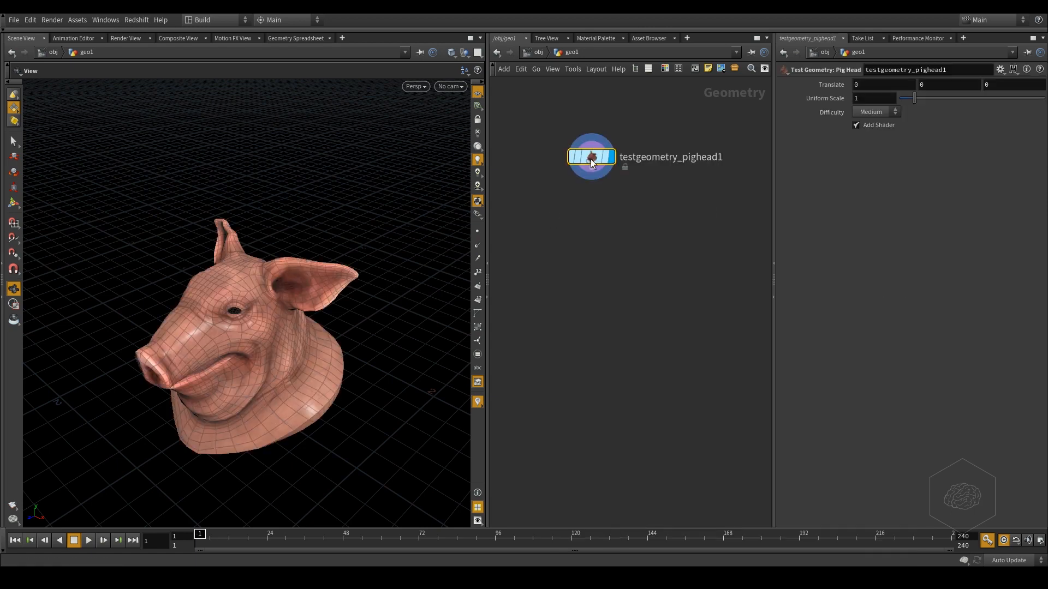
alt+drag(242, 290, 285, 259)
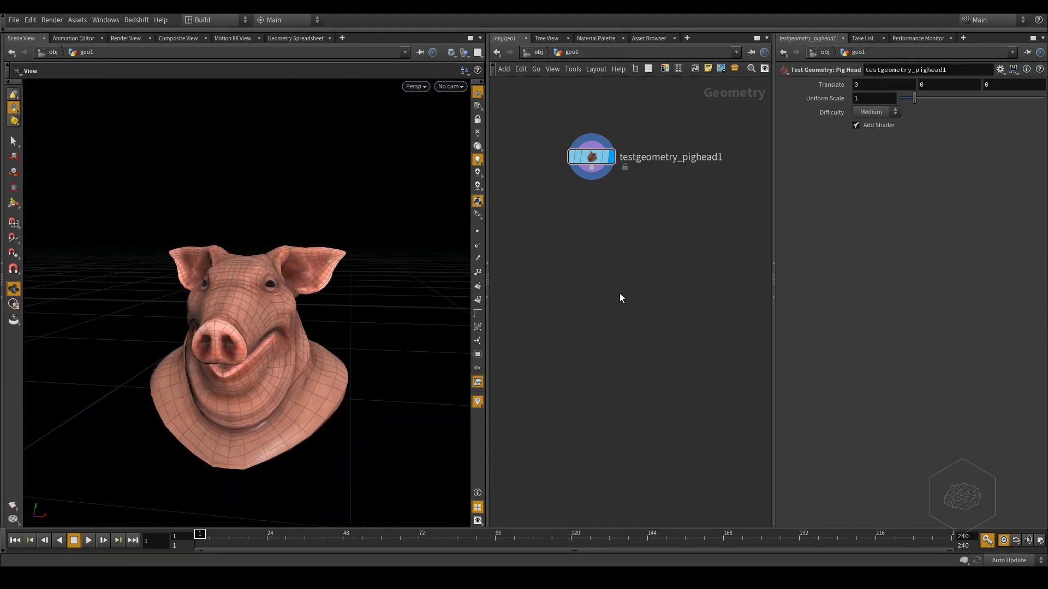
Add an mm vol fracture v01.0 node below the pig head, connect the pig head to its input and display it.
key(Tab)
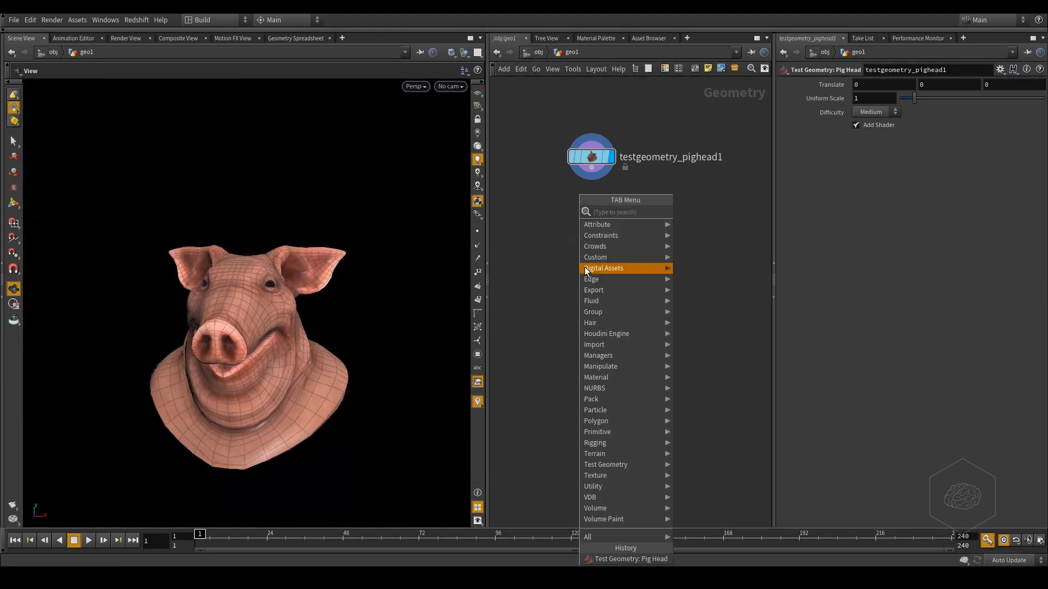
text(mm)
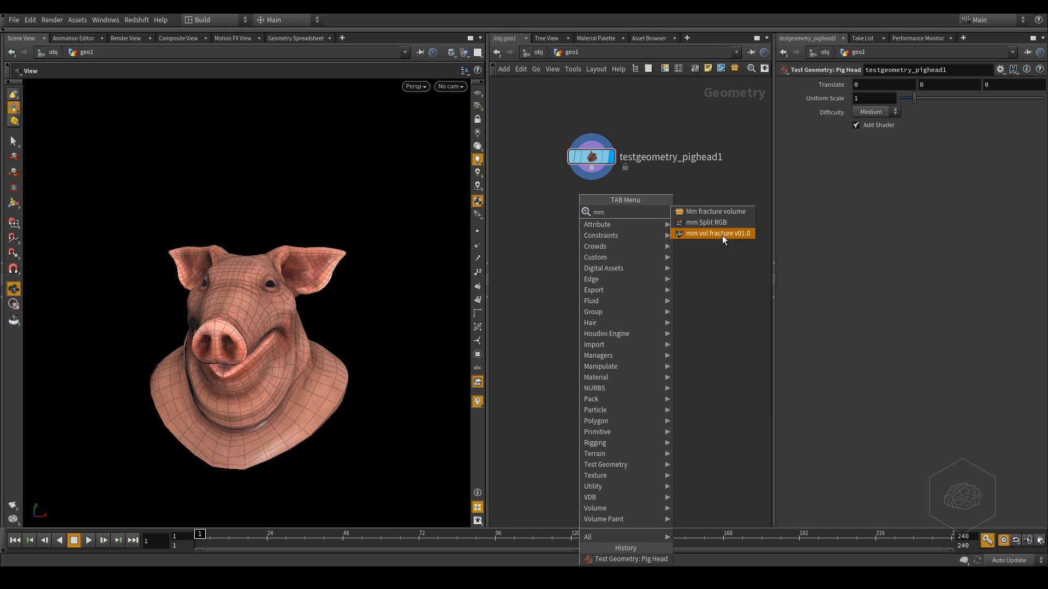
click(741, 233)
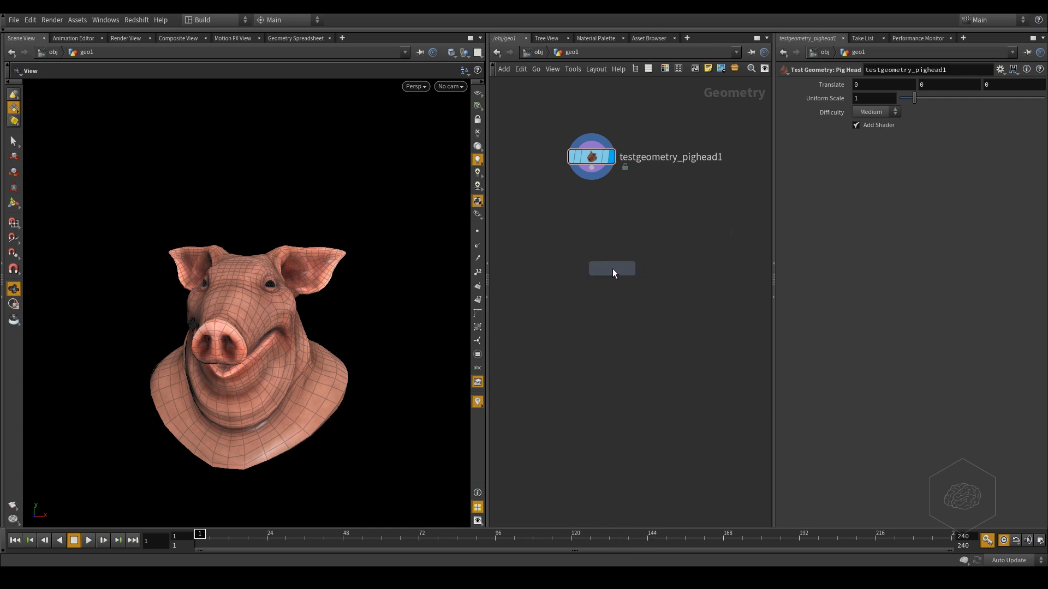
click(611, 267)
drag(594, 174, 614, 240)
click(614, 240)
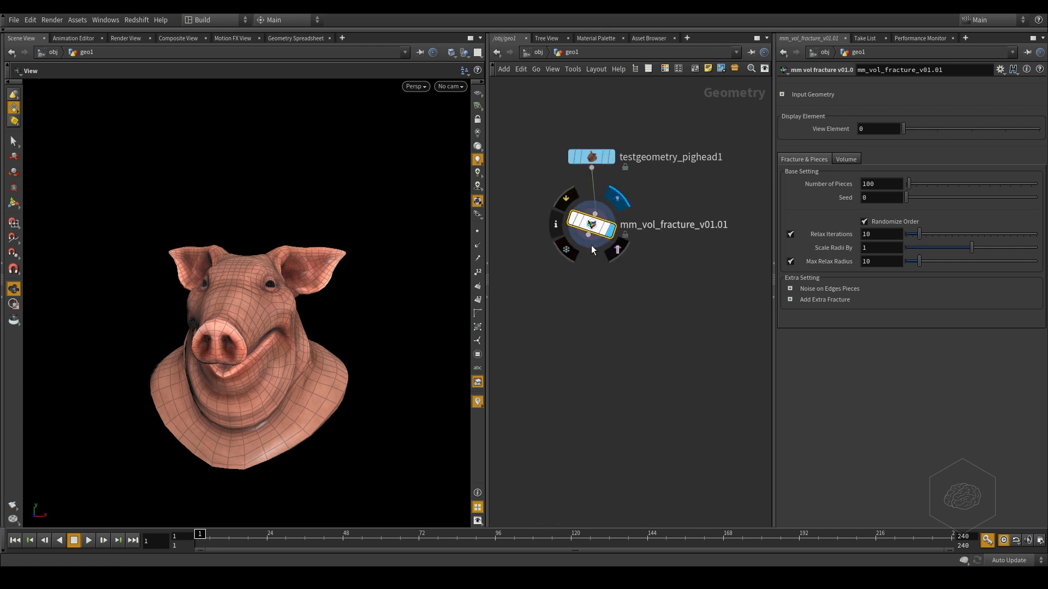
drag(286, 284, 246, 289)
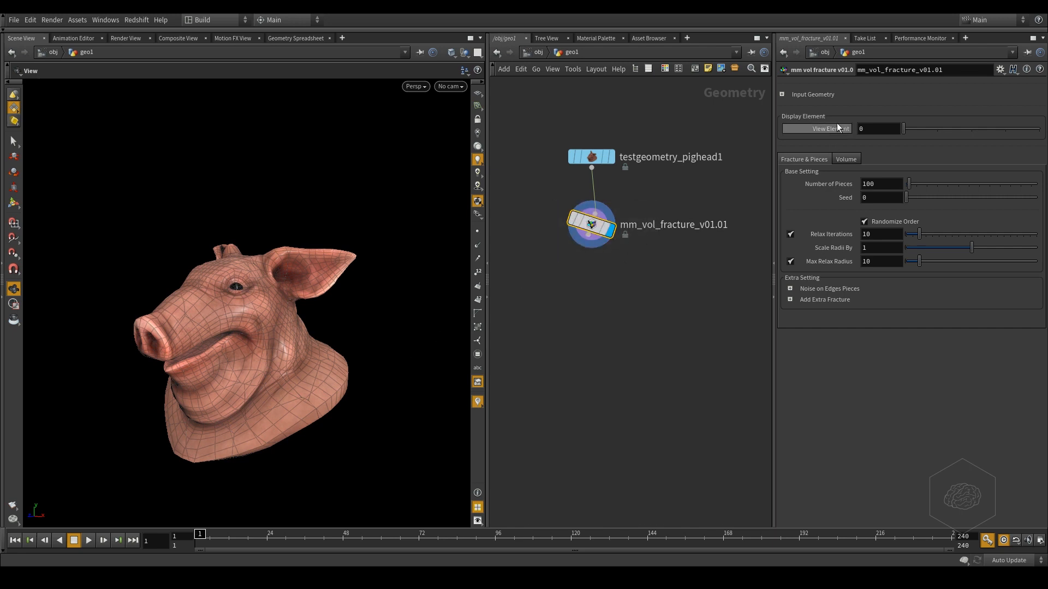
Examine the Input Geometry options of the fracture node.
click(782, 95)
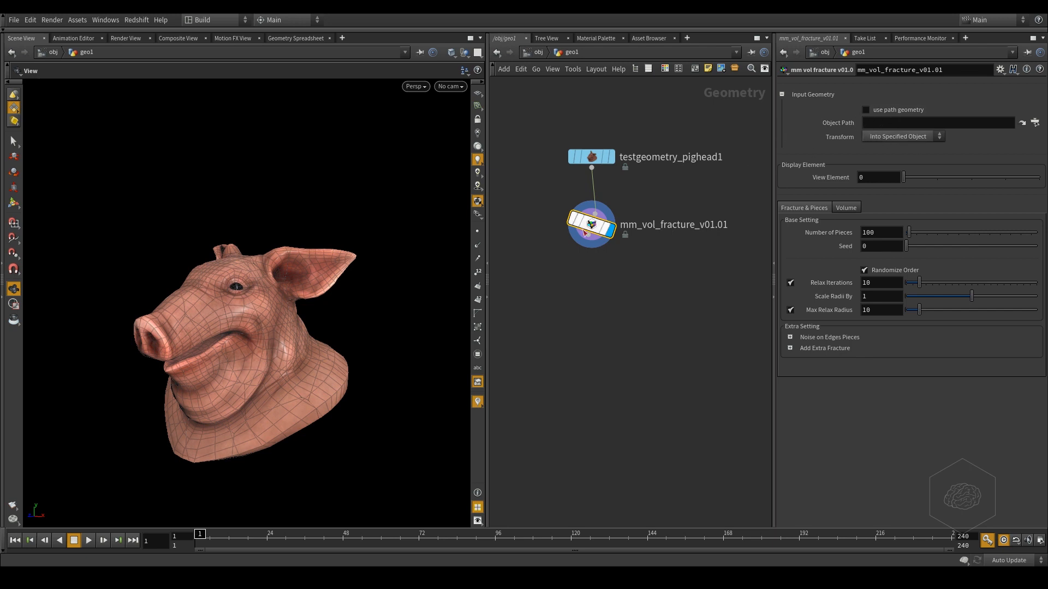
drag(592, 225, 579, 232)
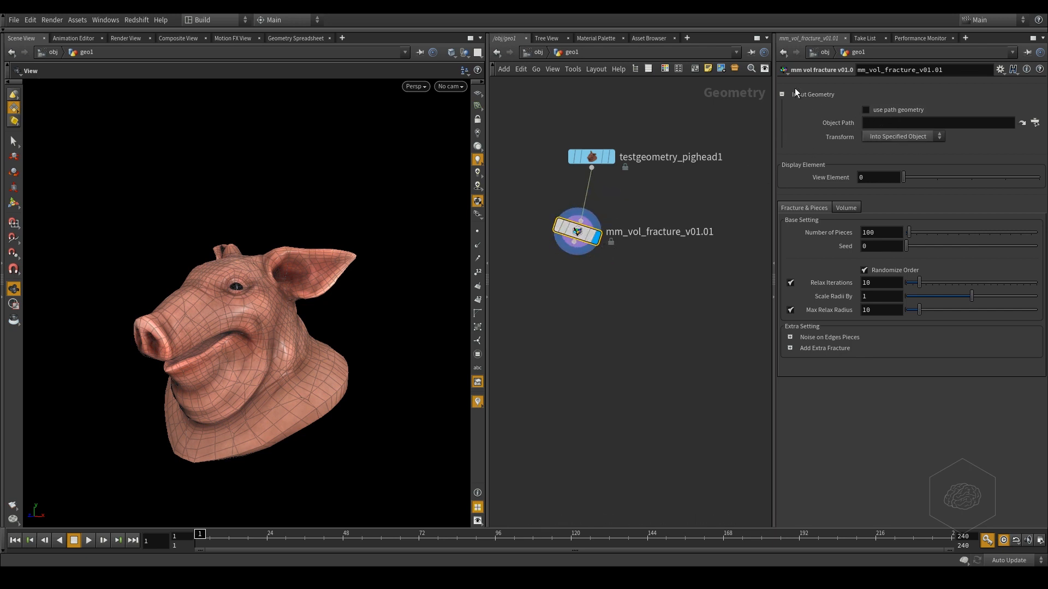
click(781, 93)
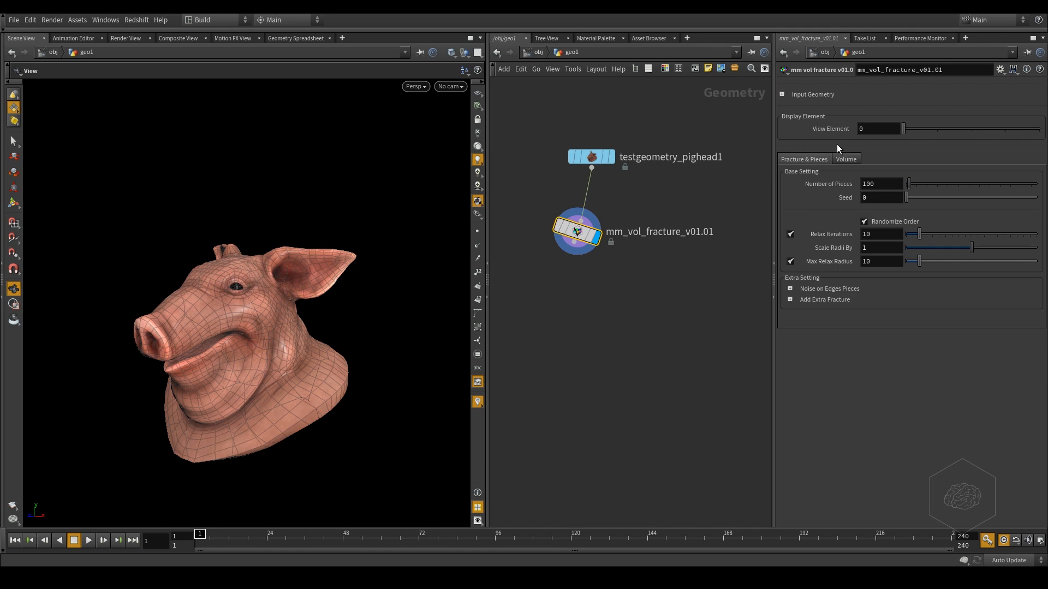
Set the fracture node's View Element to 1 and examine the volume from several angles.
click(940, 134)
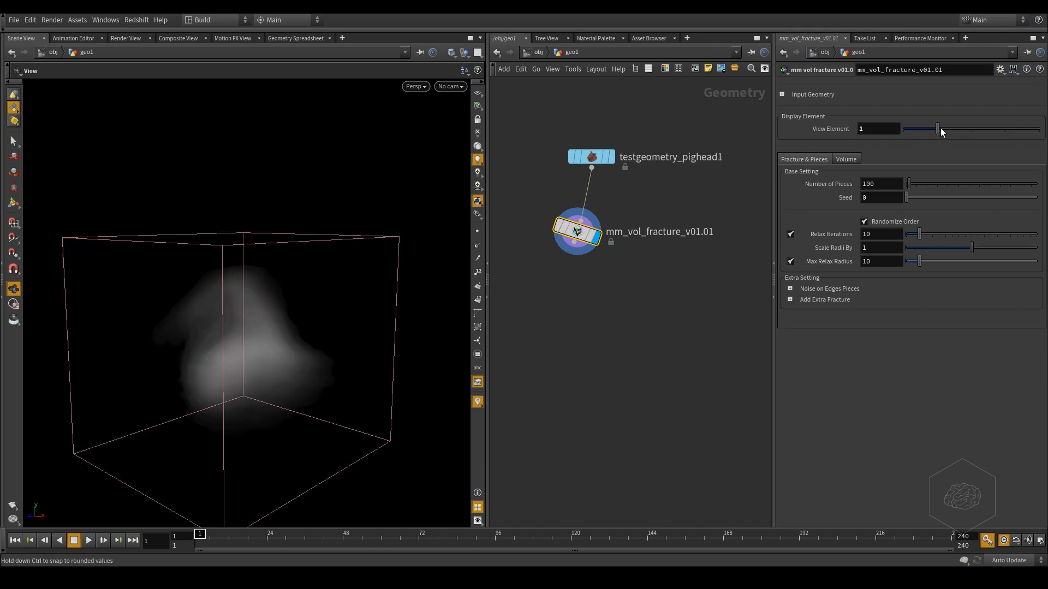
click(971, 129)
drag(991, 138, 941, 125)
mouse_move(276, 289)
alt+mouse_down()
mouse_move(301, 215)
mouse_move(290, 295)
alt+mouse_up()
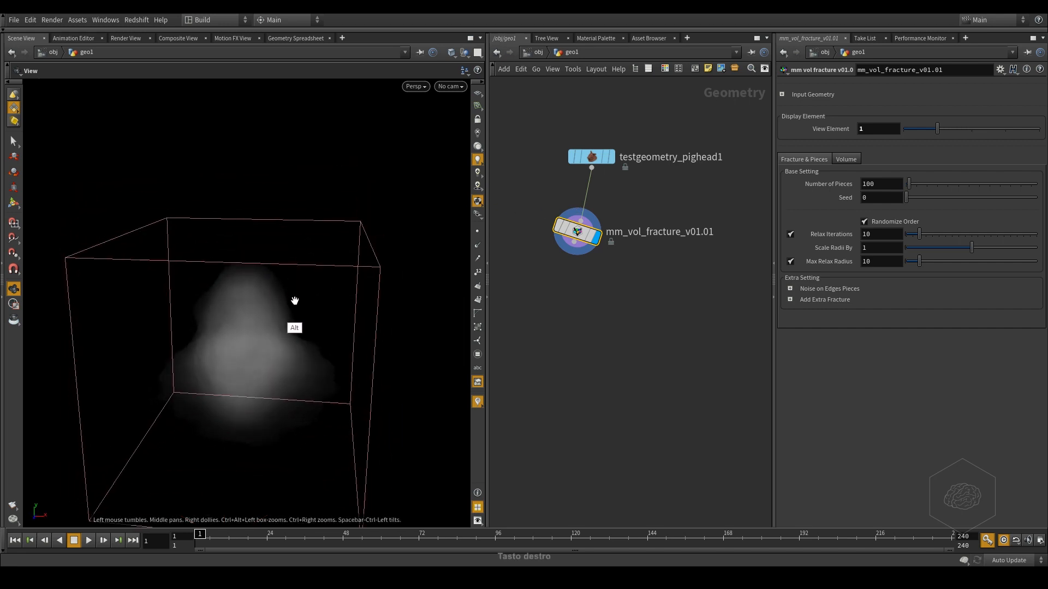
alt+middle_drag(295, 303, 311, 243)
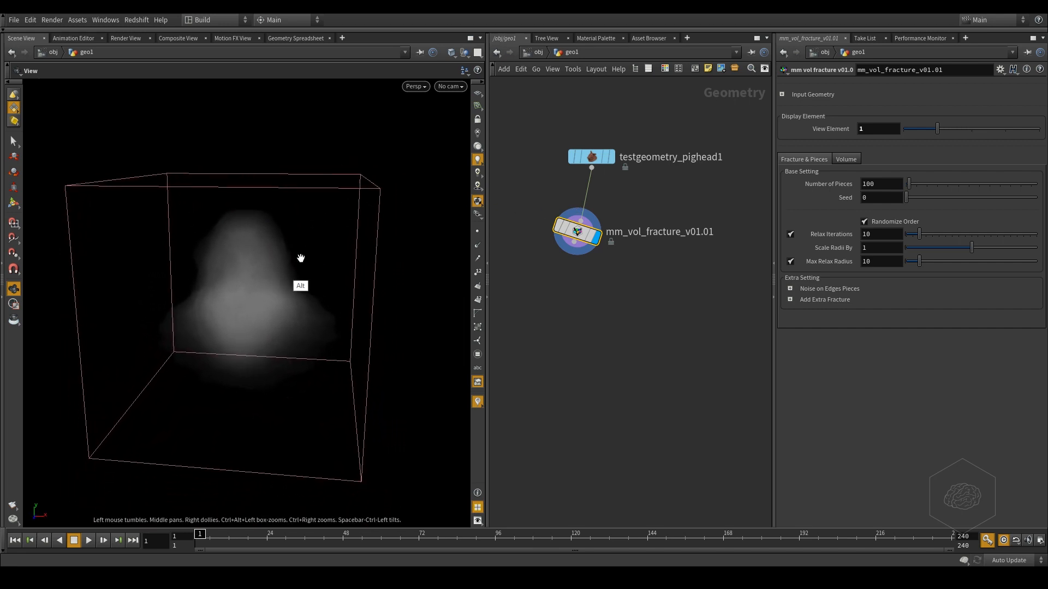
alt+drag(299, 260, 276, 264)
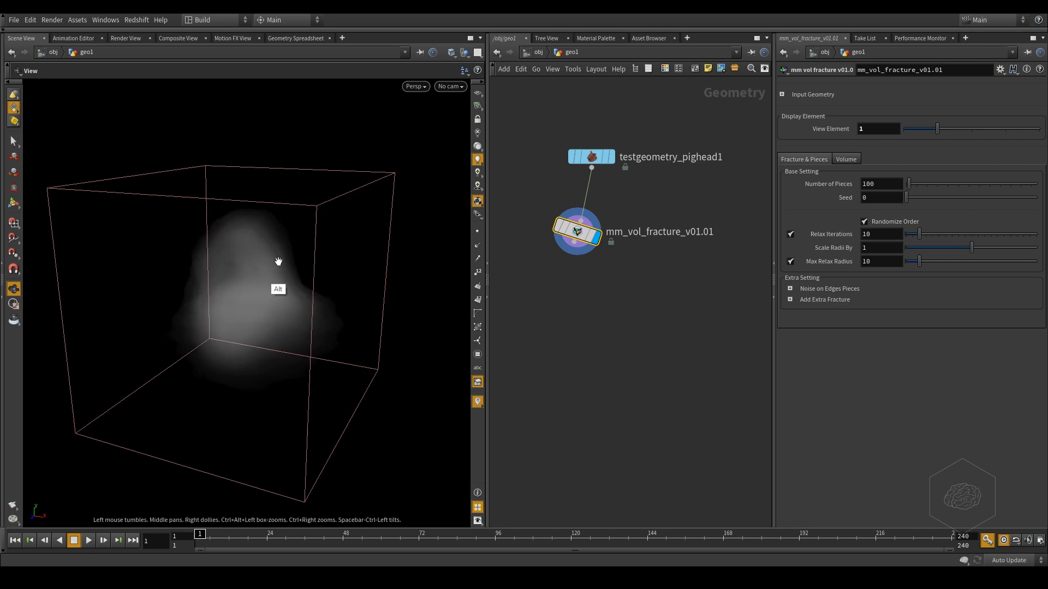
Set the volume's voxel size to 0.05 and its position to X 0.1, Y -0.39 and Z 0.08.
click(846, 159)
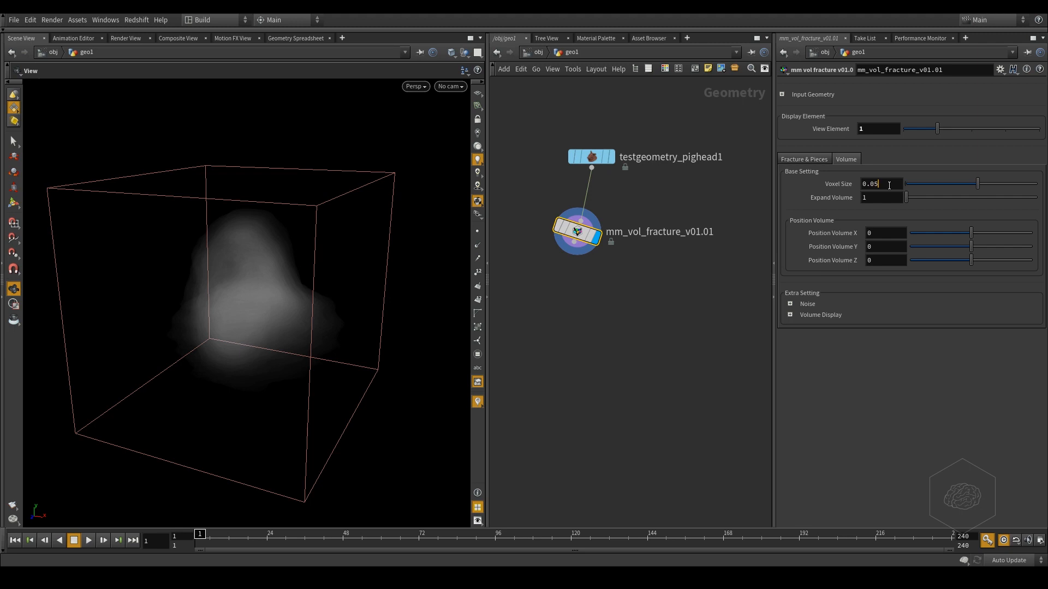
key(Return)
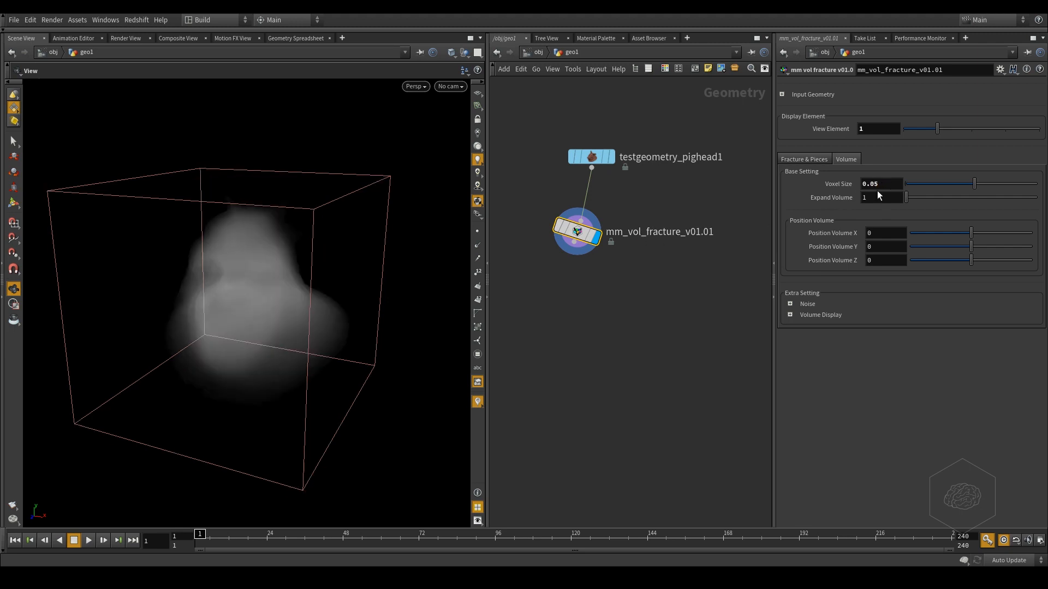
drag(946, 231, 959, 250)
Apply noise to the volume and set the noise frequency to 3.8 on all three axes.
click(789, 304)
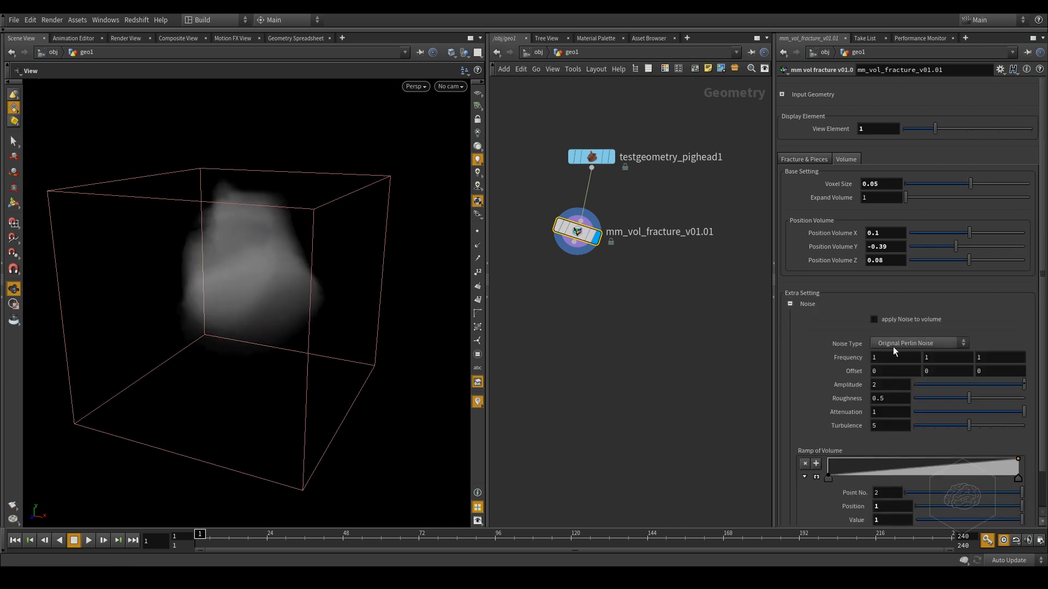
click(875, 319)
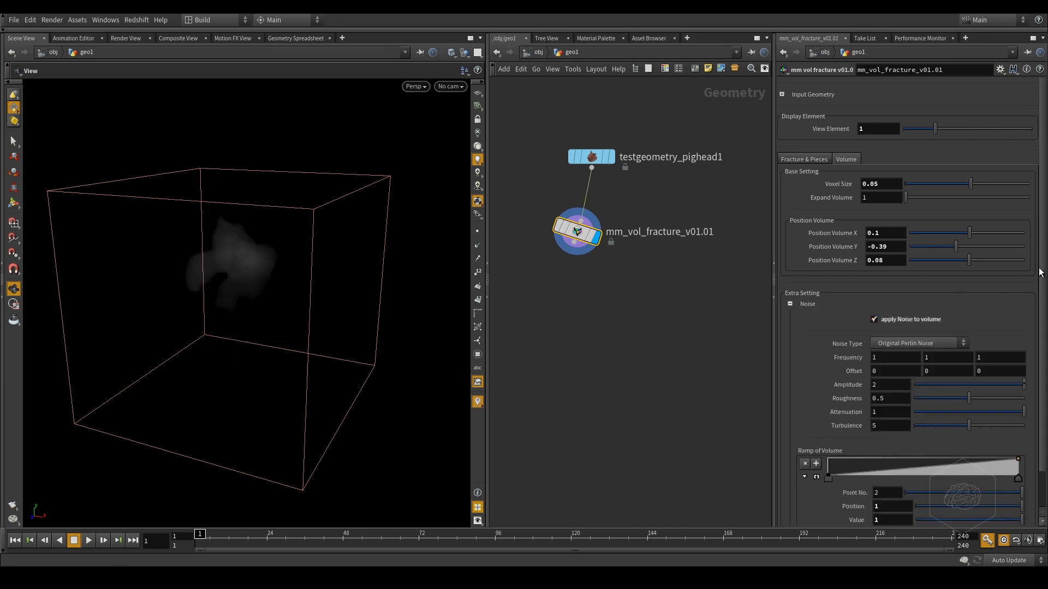
scroll(1026, 284, down, 2)
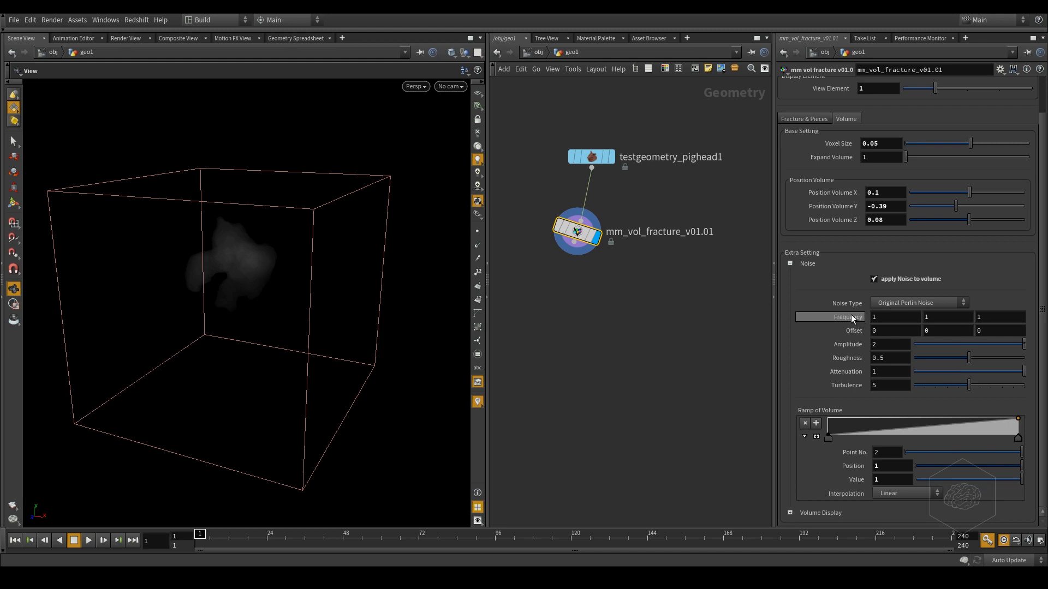
right_click(851, 315)
click(839, 316)
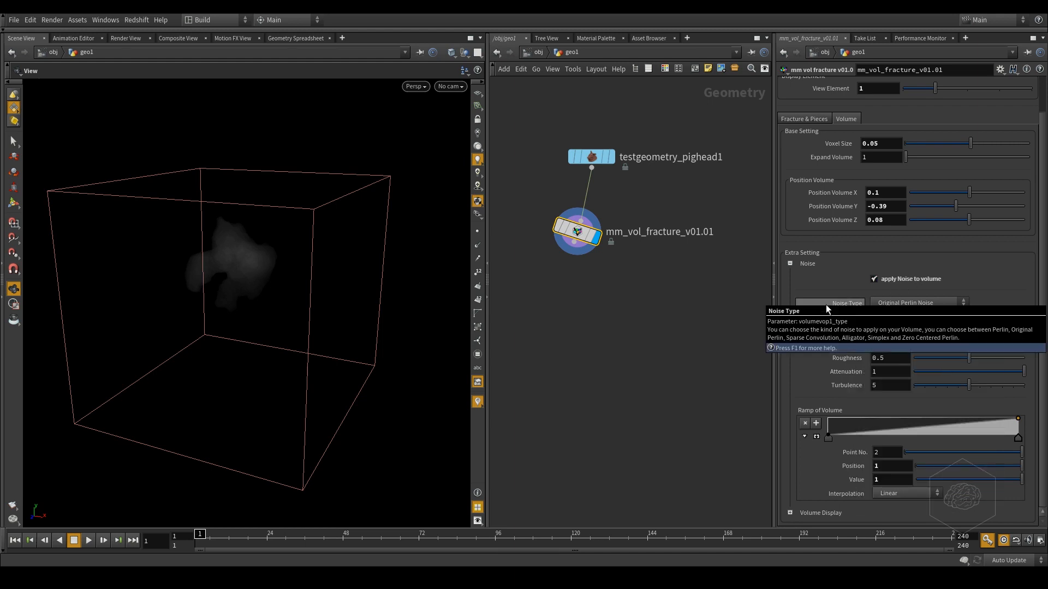
middle_click(833, 318)
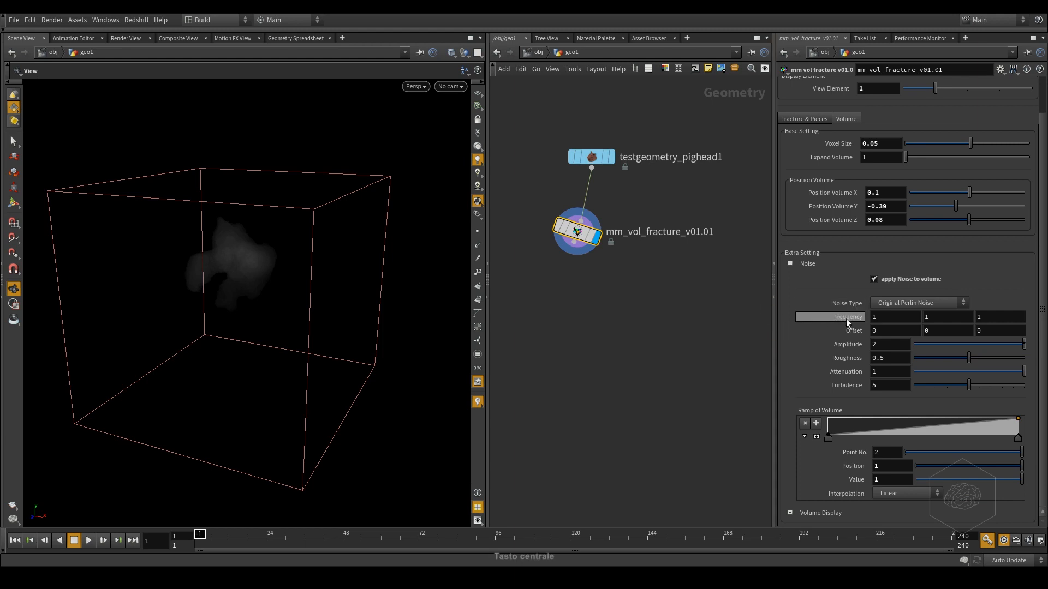
middle_drag(856, 322, 1004, 334)
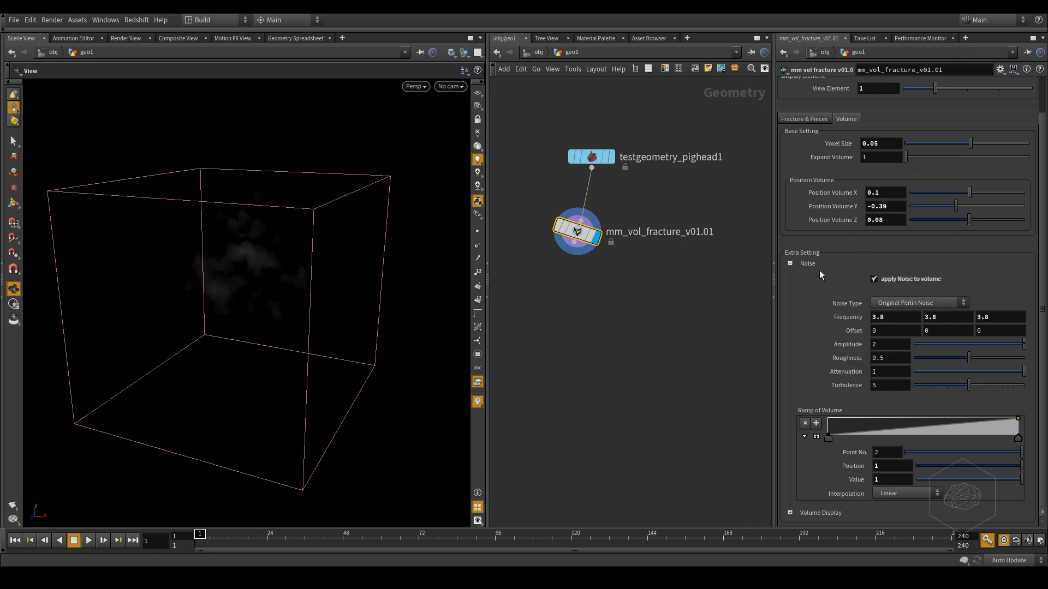
click(794, 261)
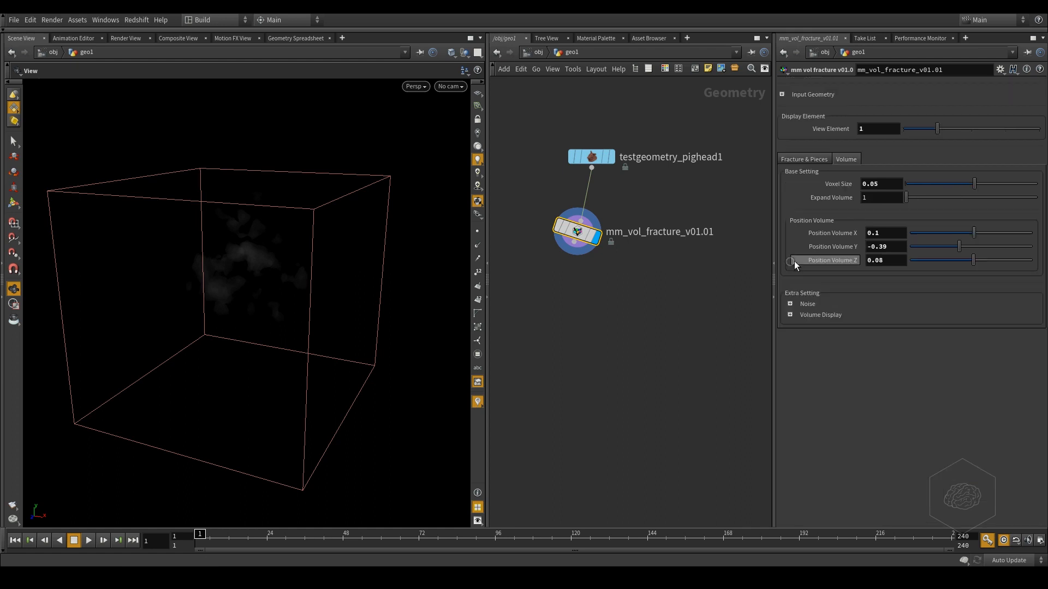
Set View Element to 3 to show the exploded fracture pieces, and review them and the volume noise settings.
drag(886, 135, 873, 138)
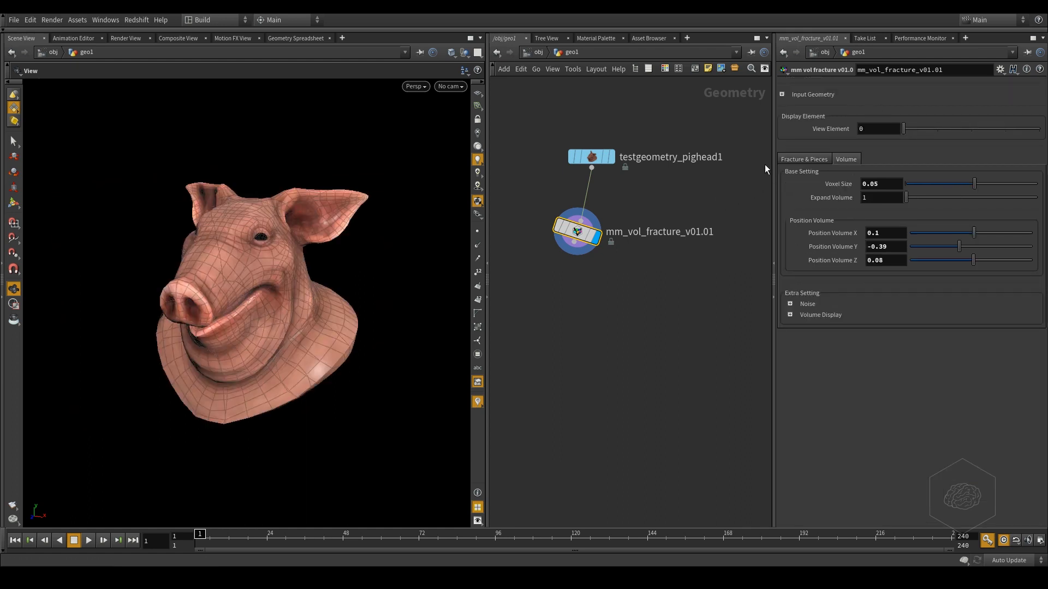
drag(973, 128, 991, 129)
alt+drag(377, 178, 312, 192)
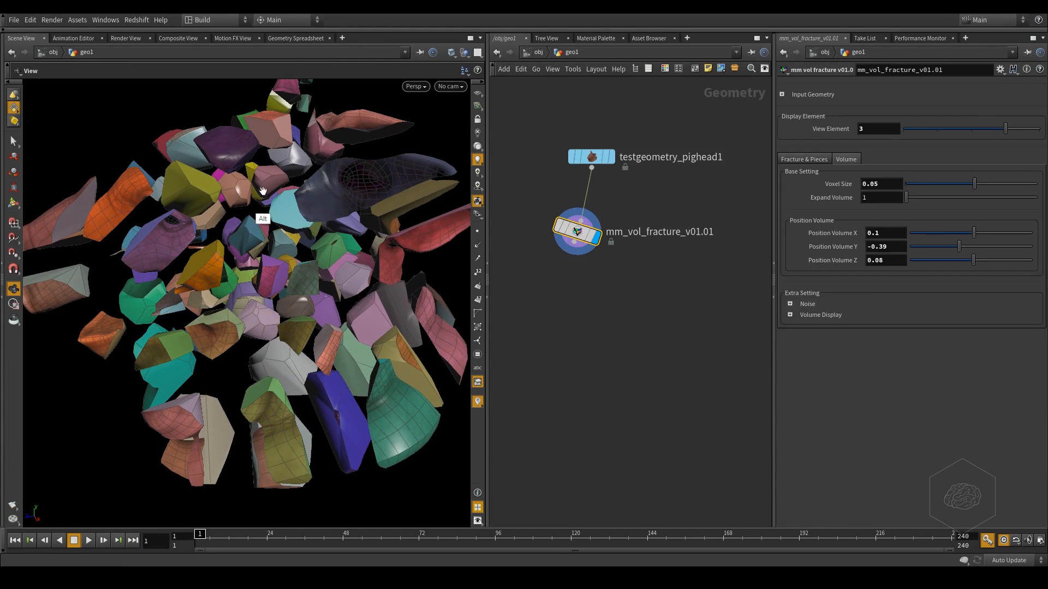
alt+drag(253, 266, 295, 248)
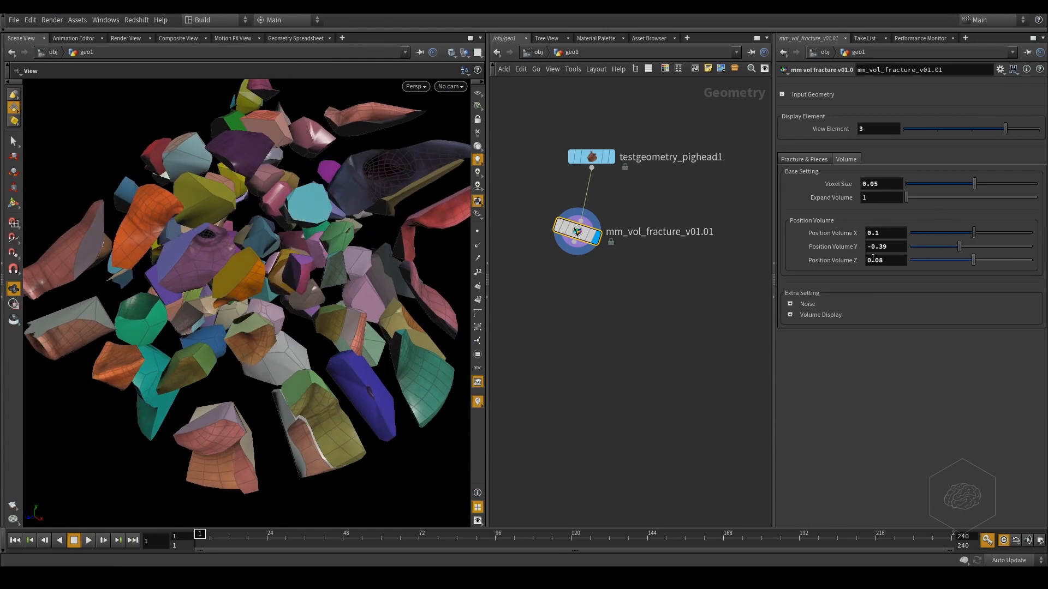
click(790, 304)
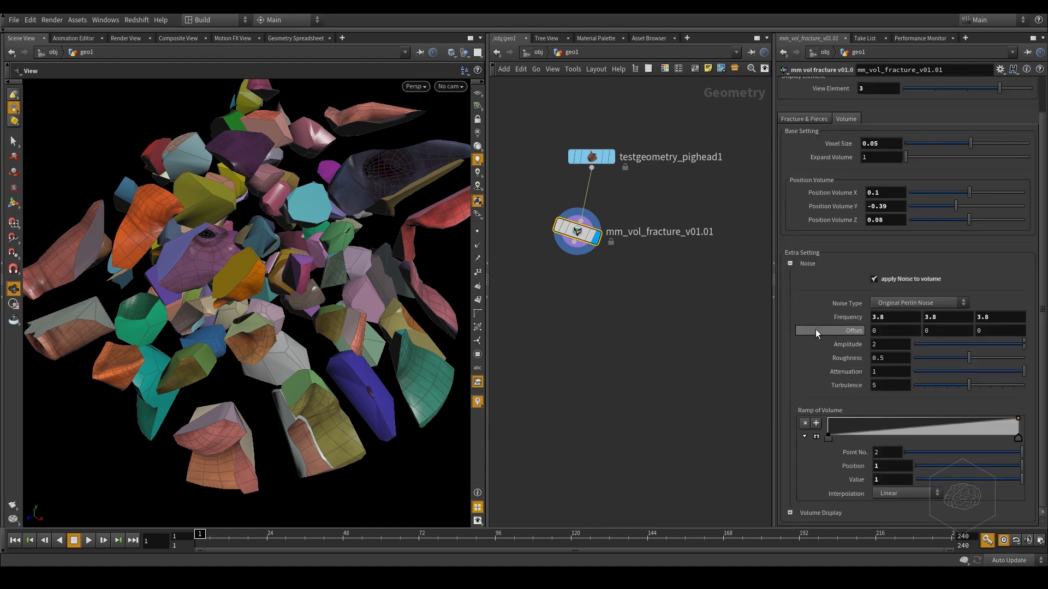
click(789, 264)
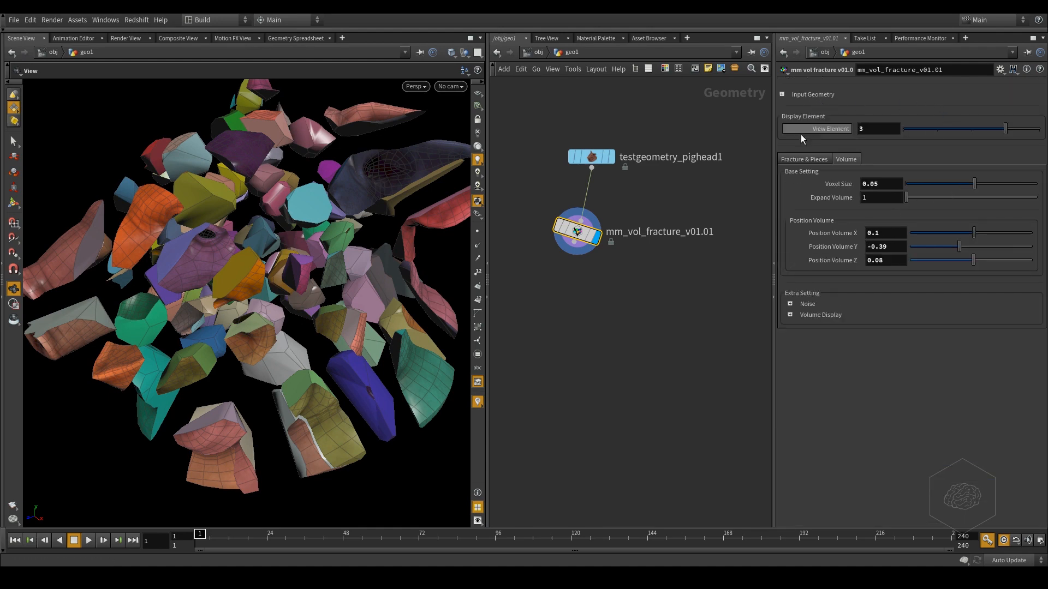
Apply the Noise on Edges Pieces option to the fracture pieces and inspect them from another angle.
click(804, 159)
click(790, 288)
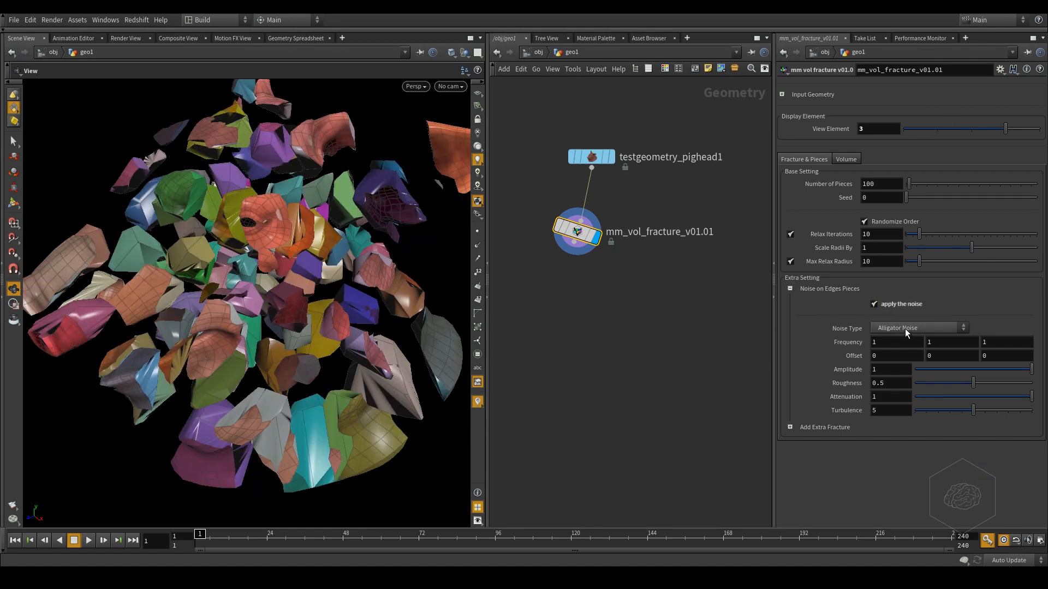
alt+drag(368, 215, 453, 250)
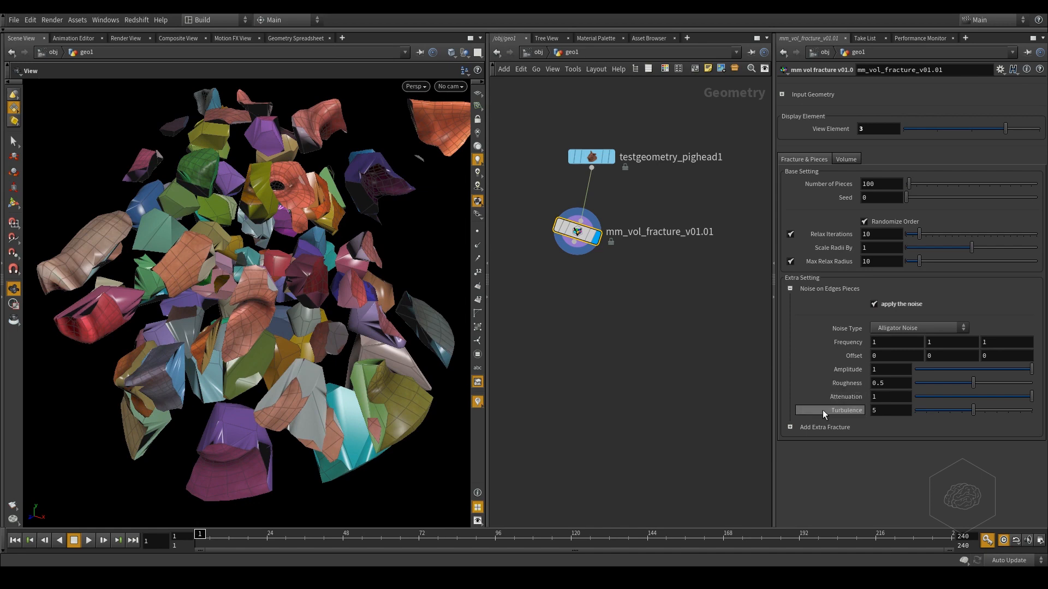
Apply the extra small pieces option under Add Extra Fracture and inspect the resulting fracture pieces from another angle.
click(790, 427)
click(884, 443)
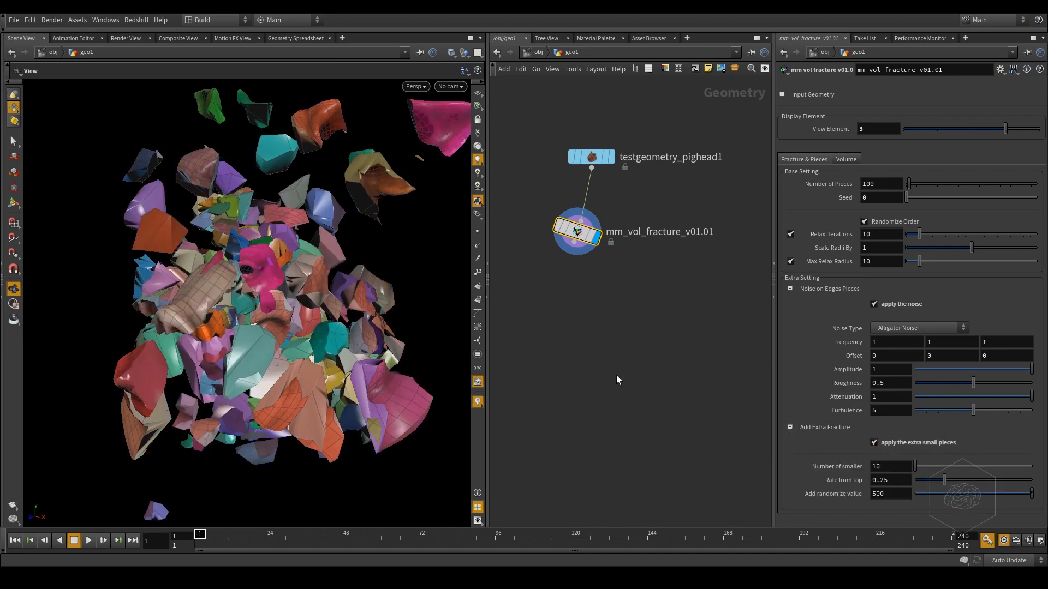
alt+drag(308, 261, 363, 291)
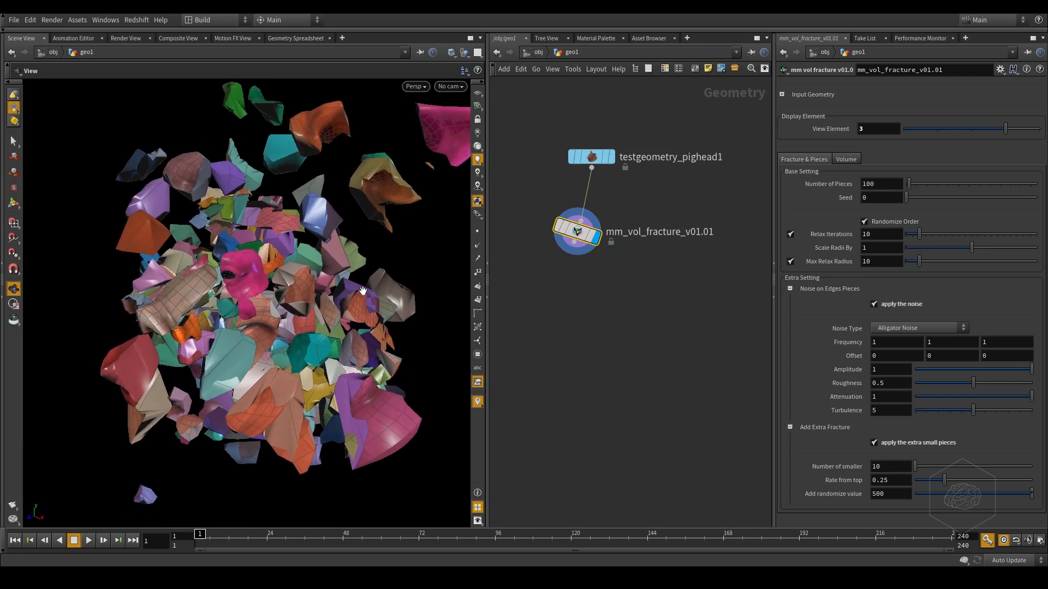
Disable the extra small pieces and the noise on edges, and set View Element to 0 to show the whole pig head.
click(882, 444)
click(888, 304)
click(791, 288)
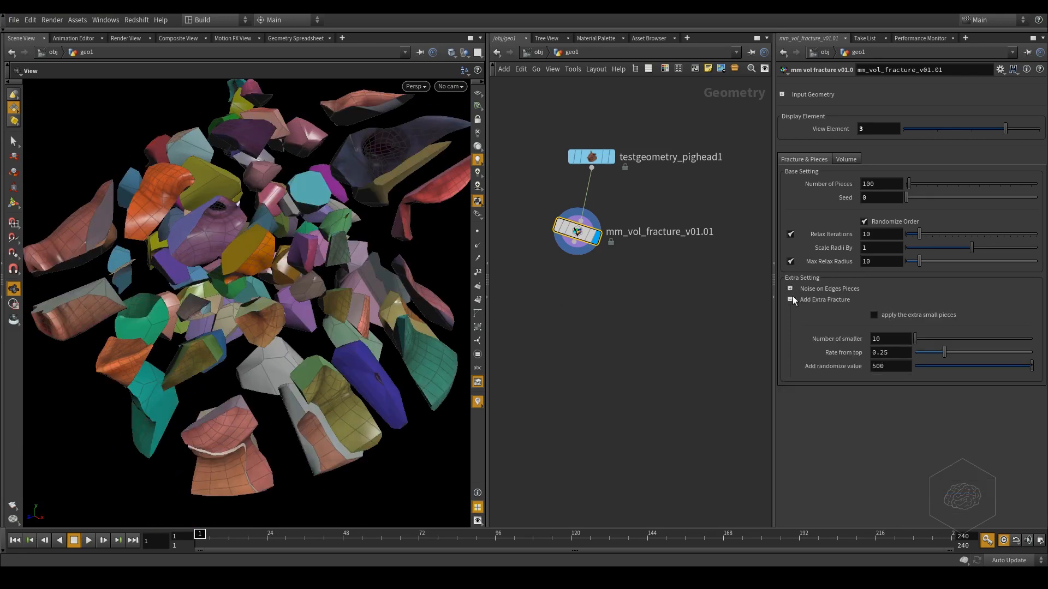
click(791, 299)
click(905, 128)
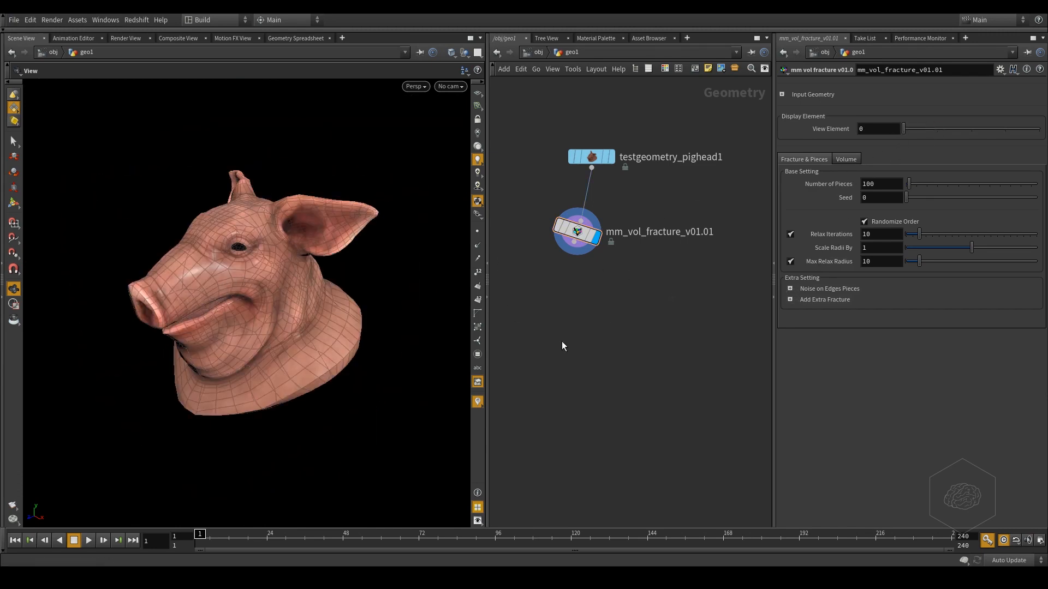
Add an mm Split RGB node below mm_vol_fracture_v01.01, connect it to the fracture output and display it.
key(Tab)
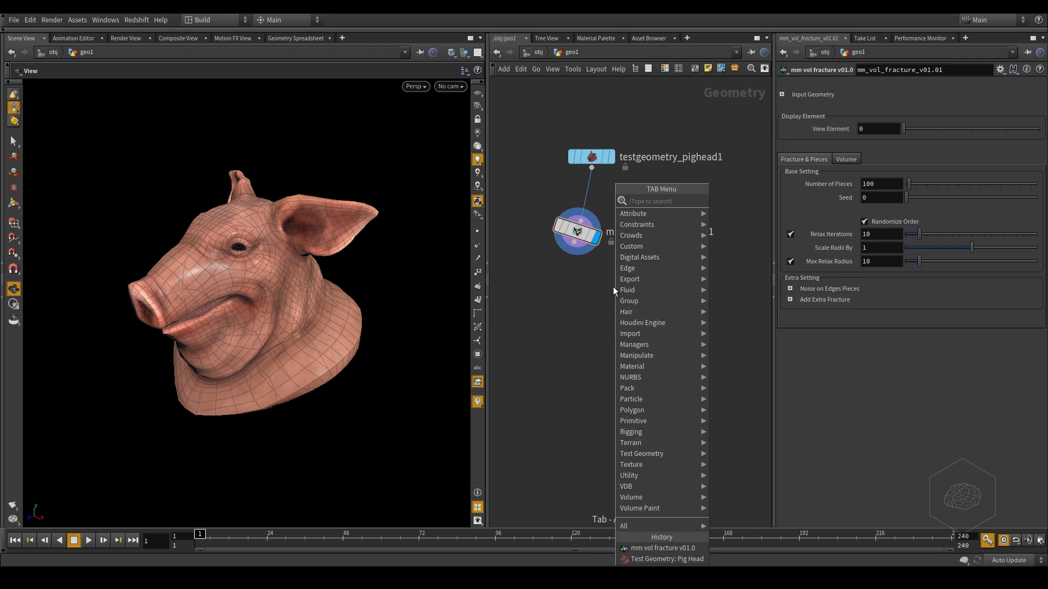
text(mm)
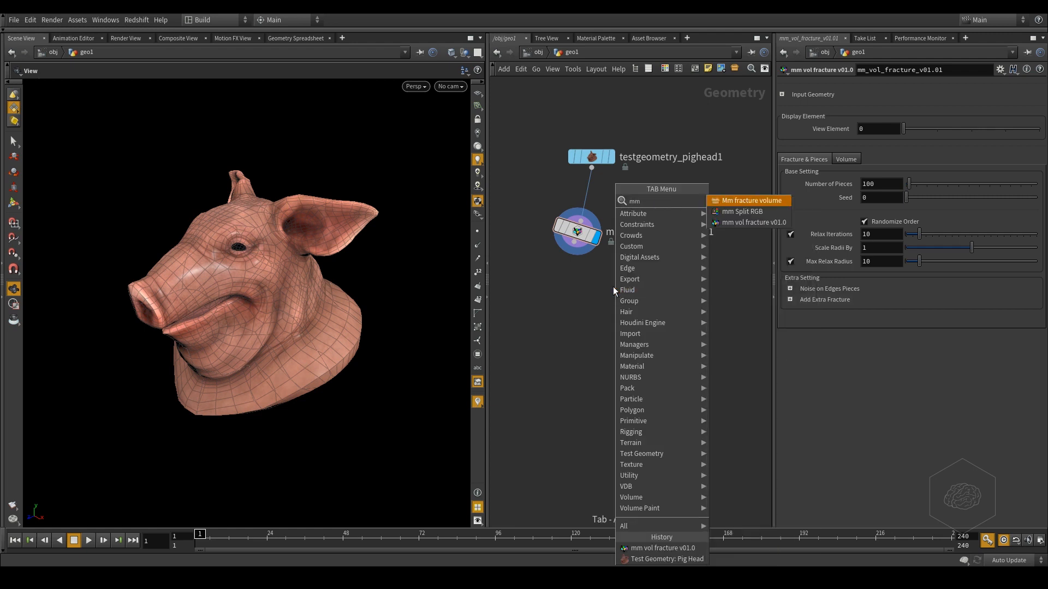
key(Return)
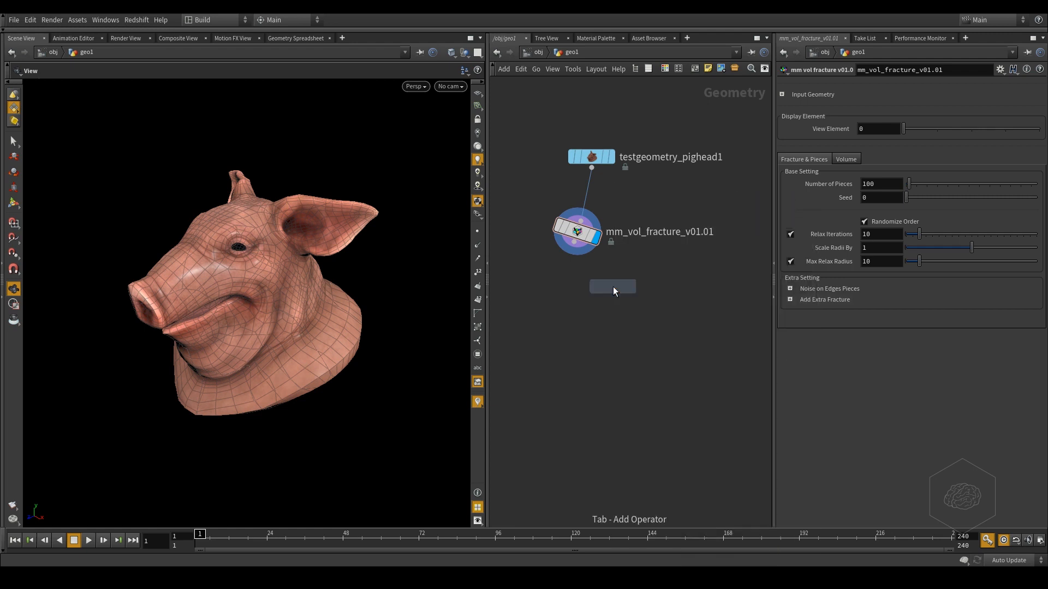
click(608, 324)
drag(574, 242, 576, 296)
drag(587, 237, 602, 212)
drag(584, 295, 598, 265)
click(615, 283)
Inspect the red, green and blue split on the head, and set Seth to 0.406 and Steph to 0.782.
alt+drag(278, 274, 269, 297)
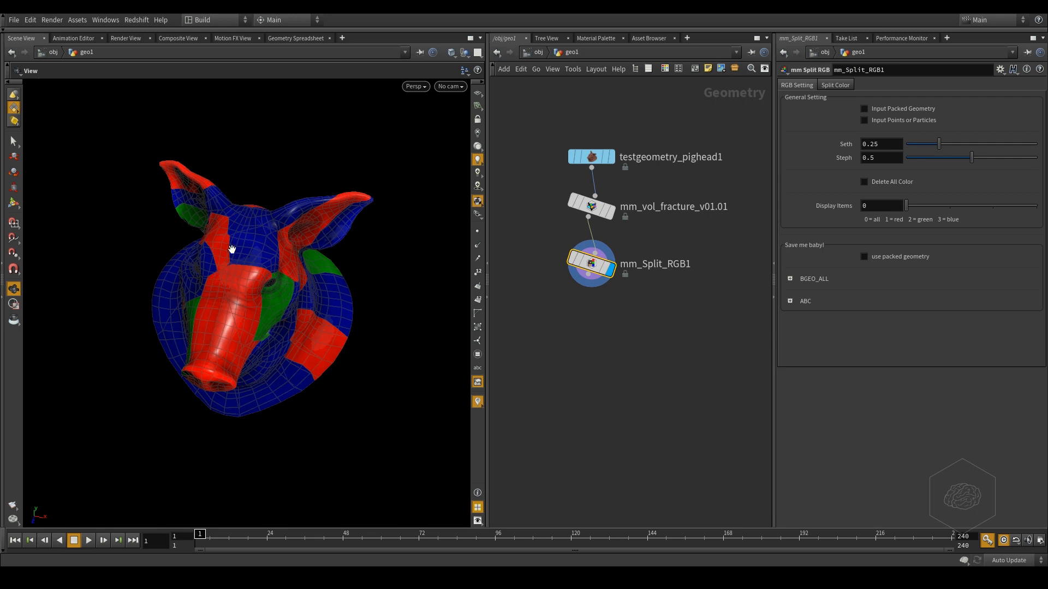
alt+drag(232, 250, 288, 240)
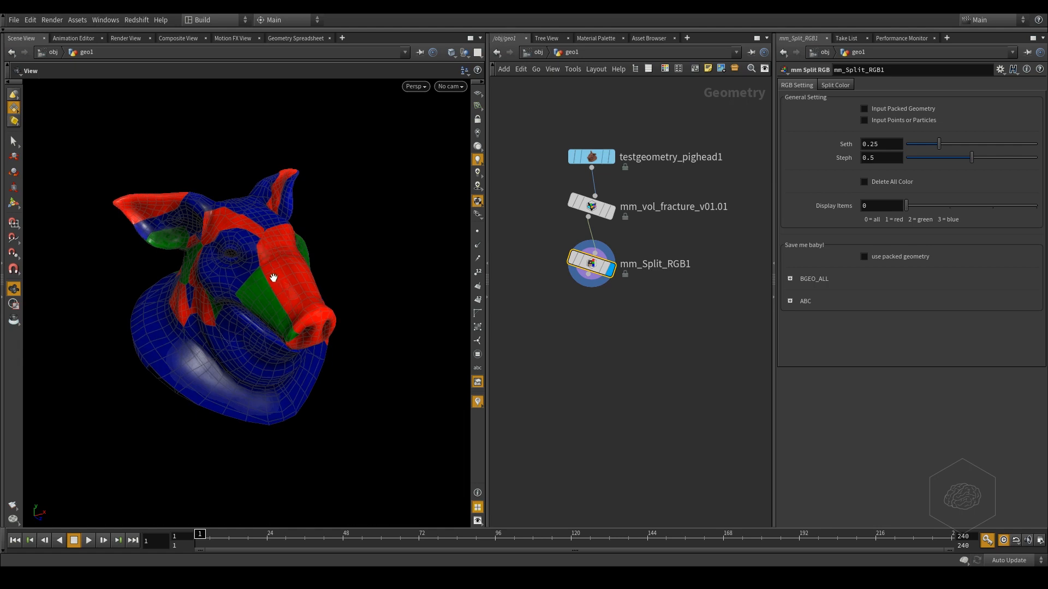
alt+drag(274, 276, 278, 246)
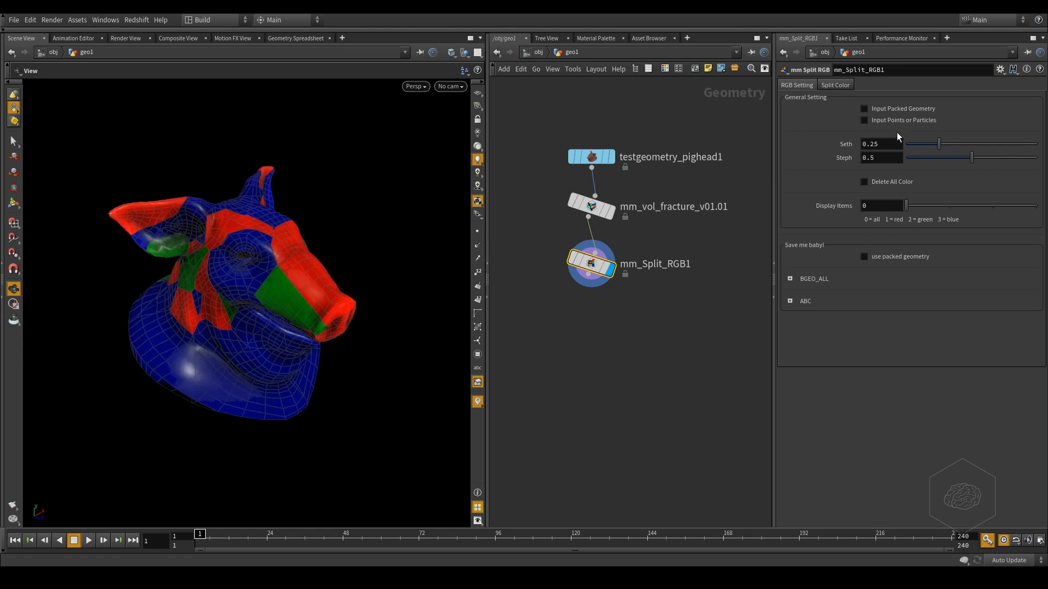
drag(939, 144, 1009, 170)
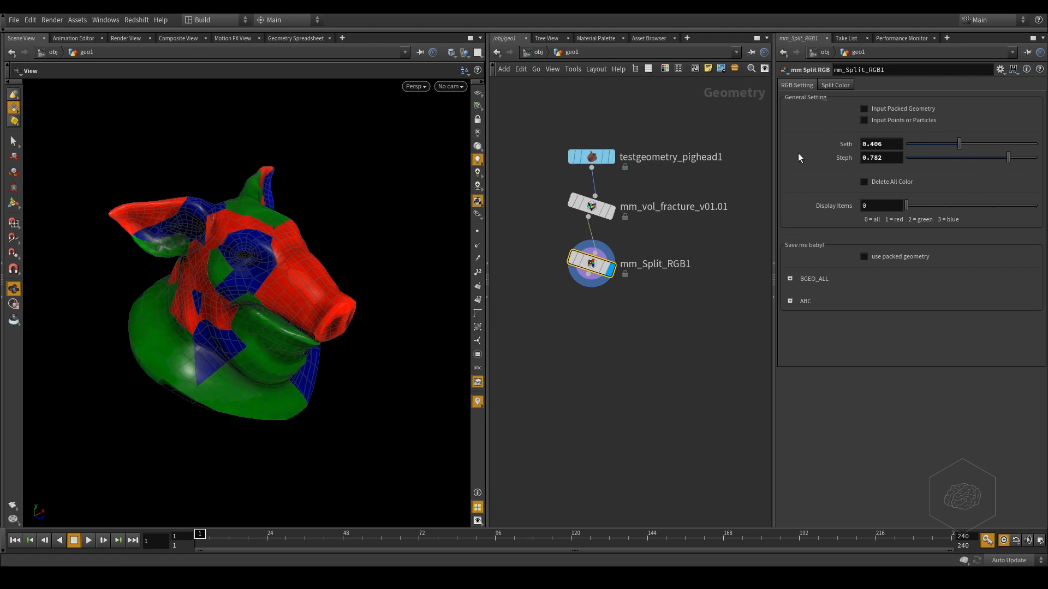
alt+drag(299, 235, 213, 233)
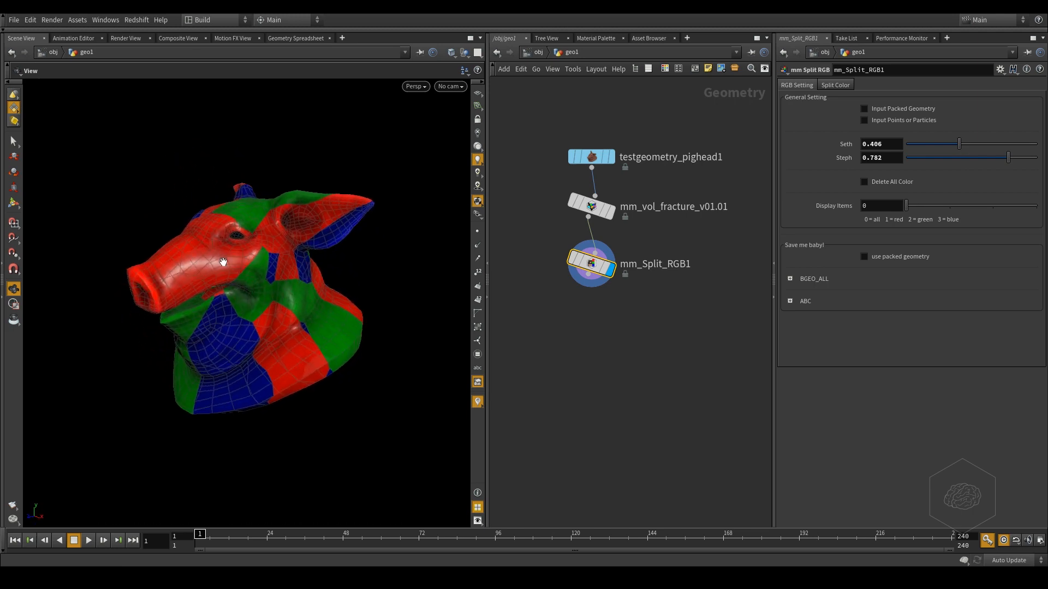
Review the red, green and blue pieces separately with Display Items 1, 2 and 3, and return it to 0 for all pieces.
click(942, 212)
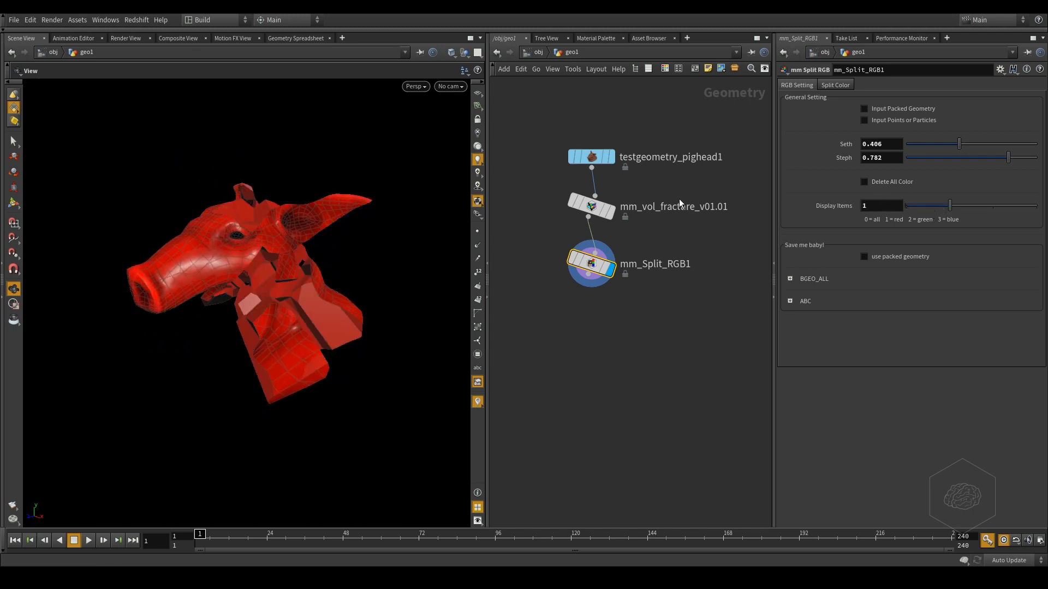
alt+drag(251, 294, 360, 314)
drag(950, 208, 981, 211)
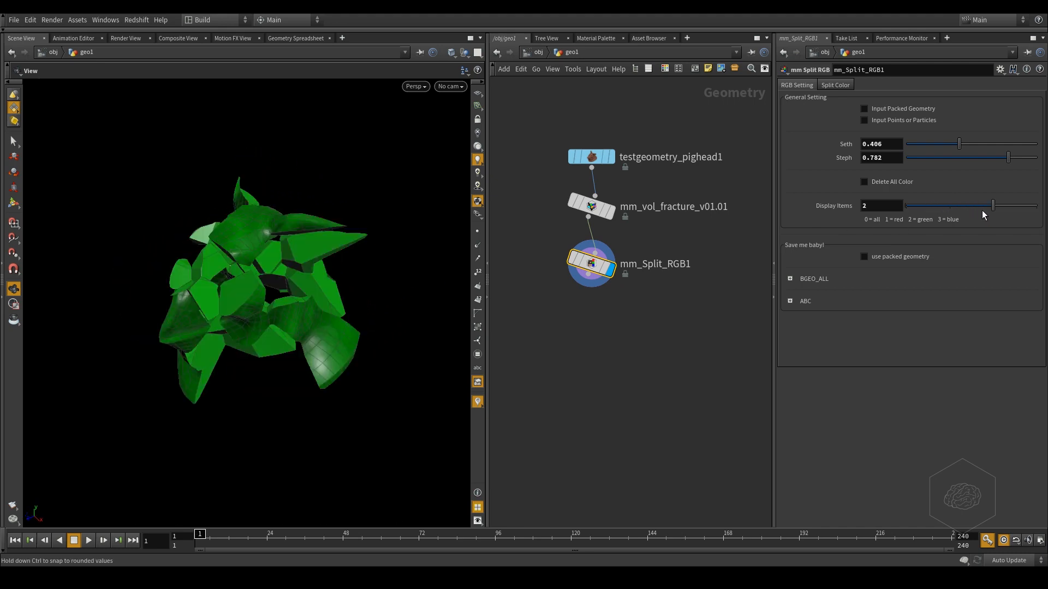
alt+drag(301, 331, 250, 253)
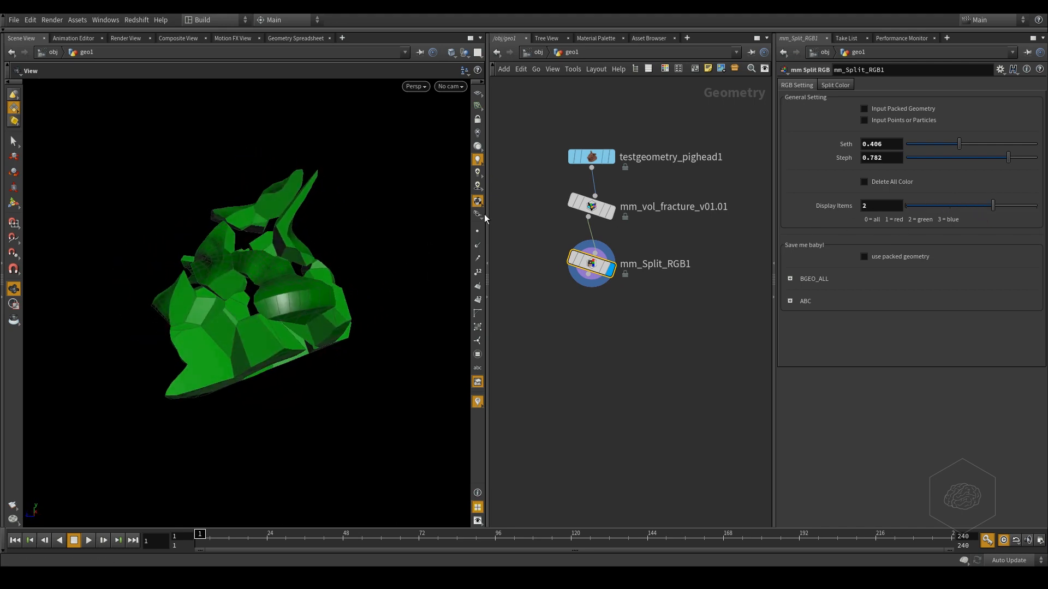
drag(993, 205, 1036, 206)
alt+drag(322, 284, 348, 331)
drag(939, 203, 918, 211)
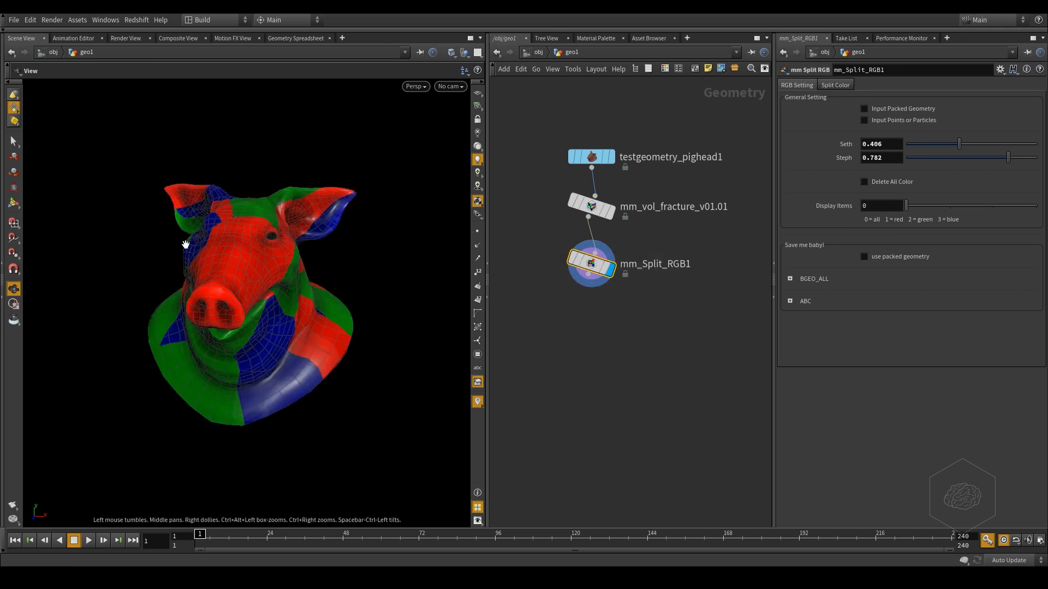
mouse_move(217, 224)
right_down()
mouse_move(241, 231)
mouse_move(229, 236)
right_up()
alt+middle_drag(229, 237, 234, 265)
alt+drag(233, 264, 213, 257)
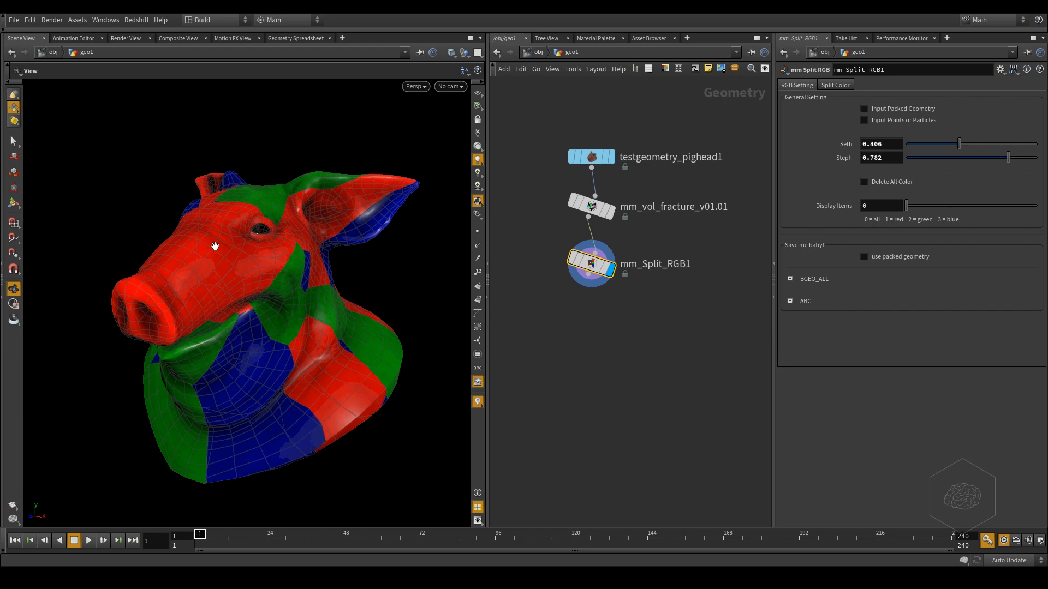
alt+drag(239, 231, 292, 255)
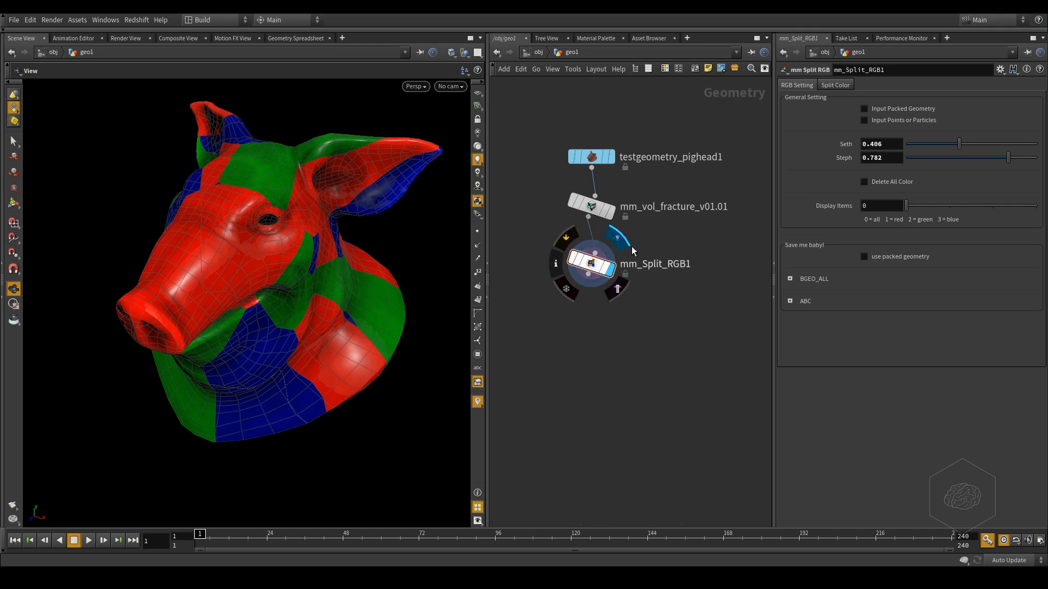
right_drag(657, 234, 648, 234)
middle_drag(640, 229, 509, 203)
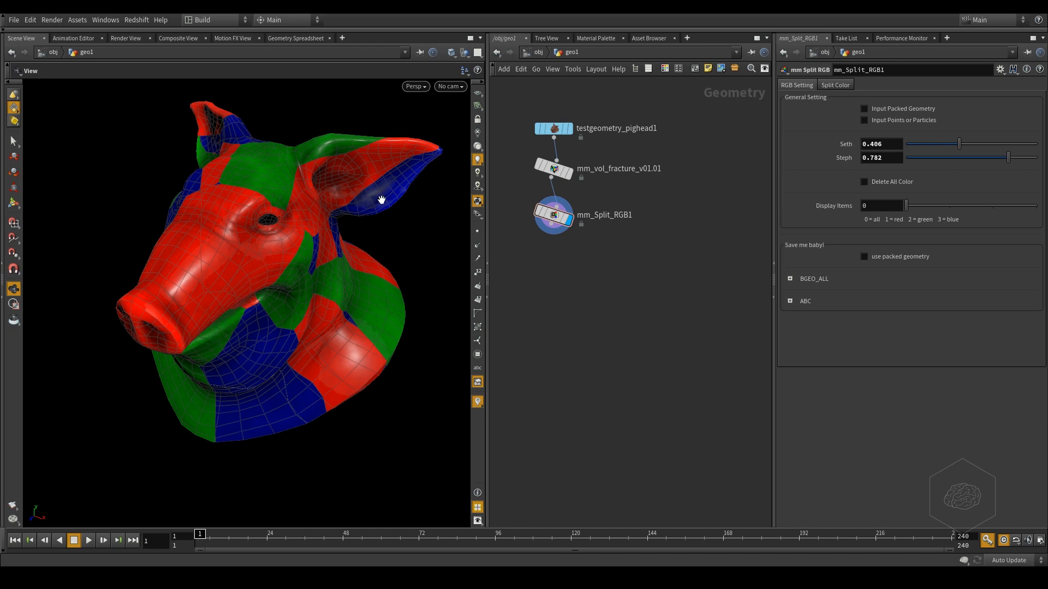
middle_drag(618, 281, 641, 293)
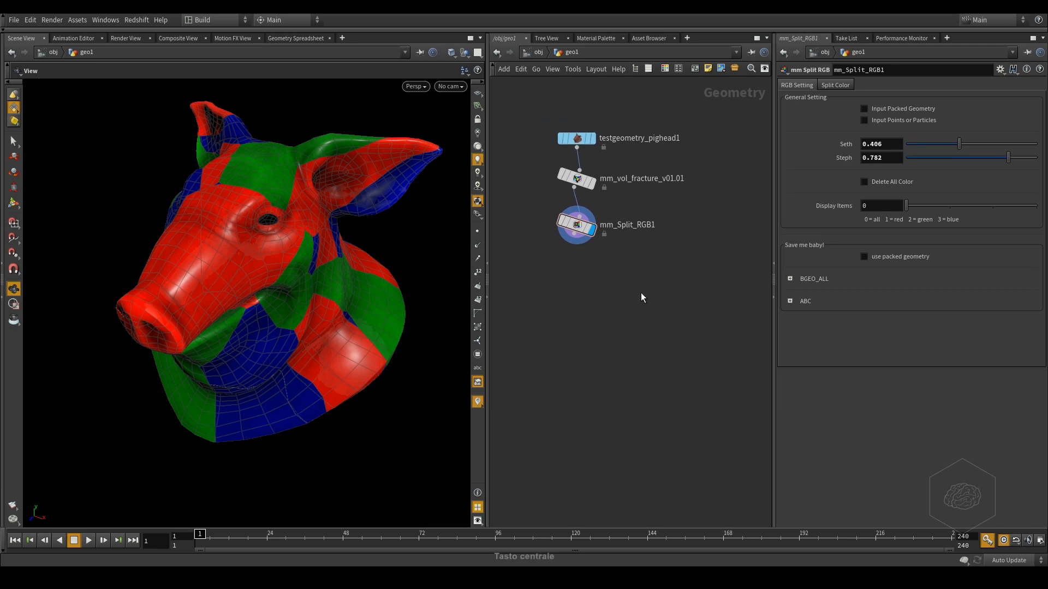
Rearrange the mm_vol_fracture_v01.01 and mm_Split_RGB1 nodes in a tidy column below the pig head node, leaving mm_Split_RGB1 selected.
right_drag(622, 213, 671, 220)
drag(623, 218, 562, 246)
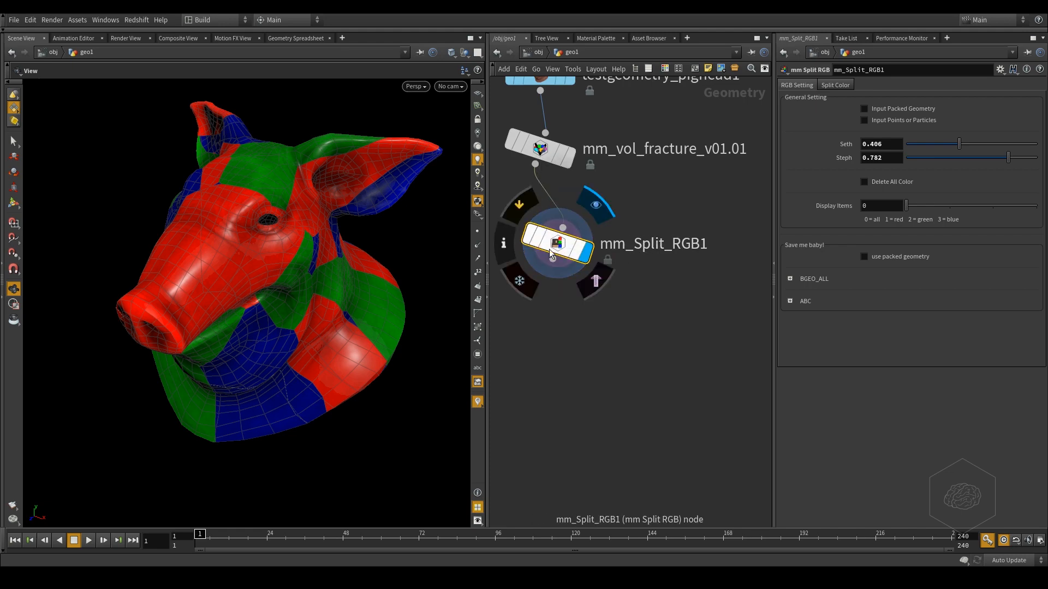
drag(544, 243, 543, 324)
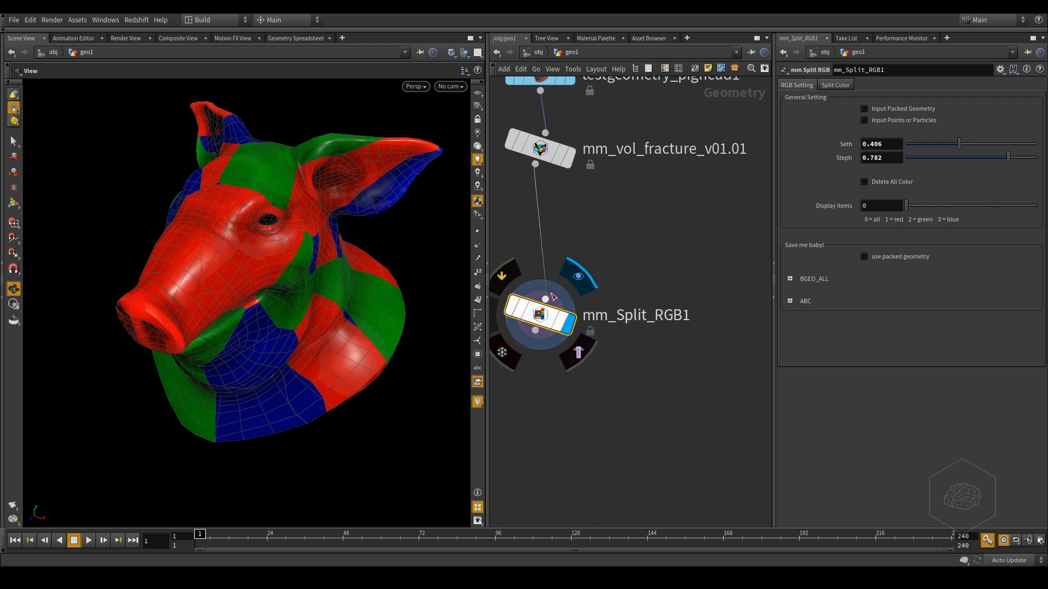
drag(567, 173, 578, 227)
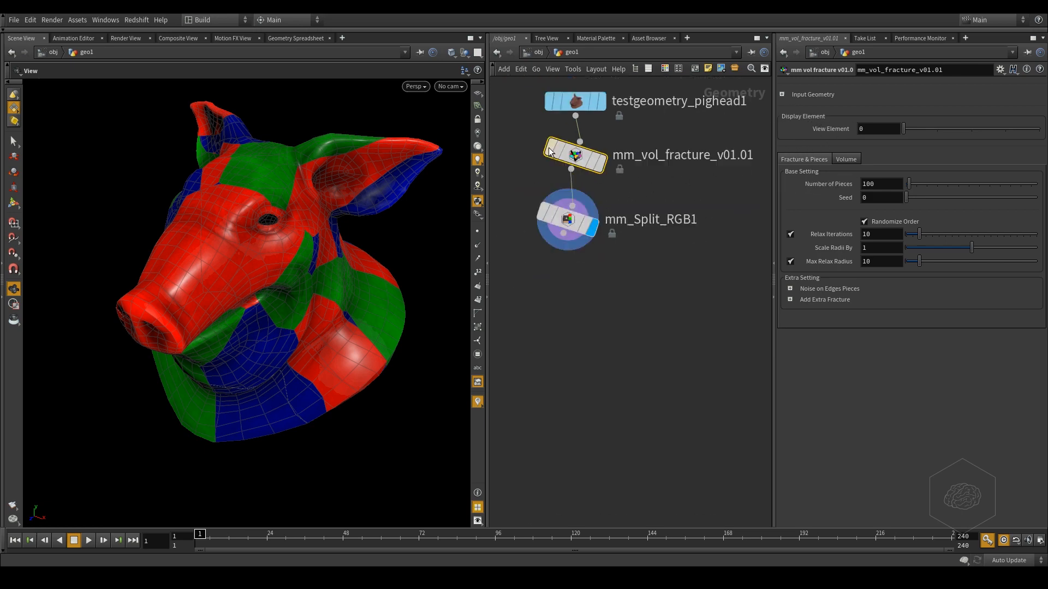
drag(639, 284, 539, 140)
drag(558, 229, 558, 238)
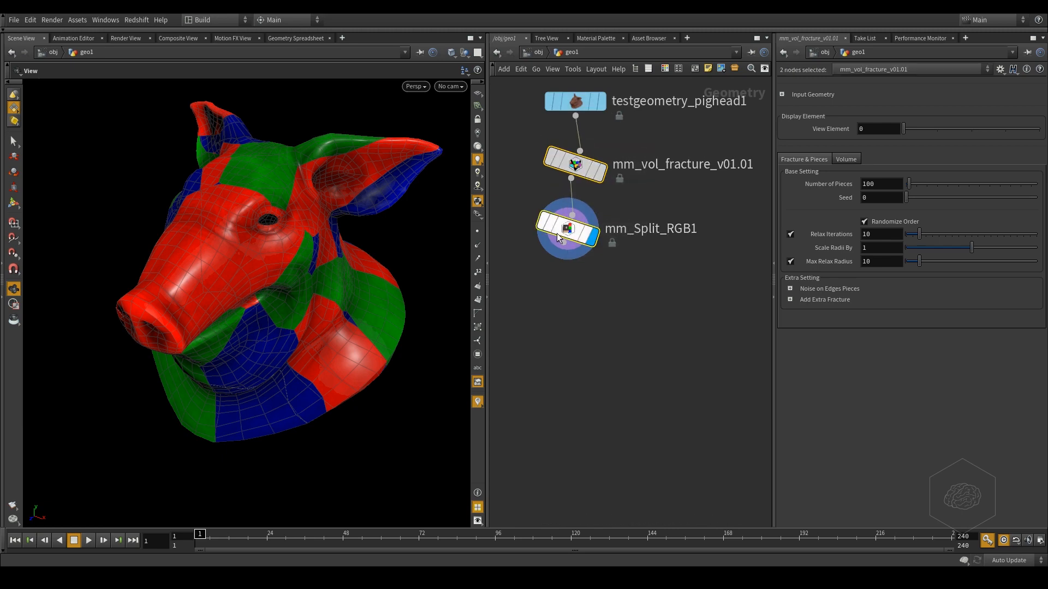
click(570, 254)
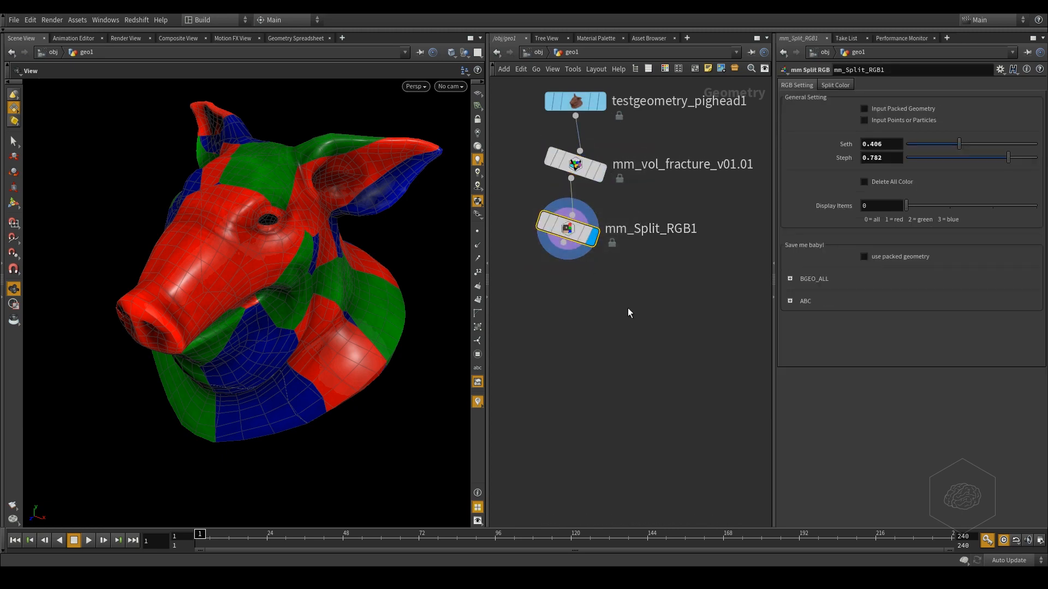